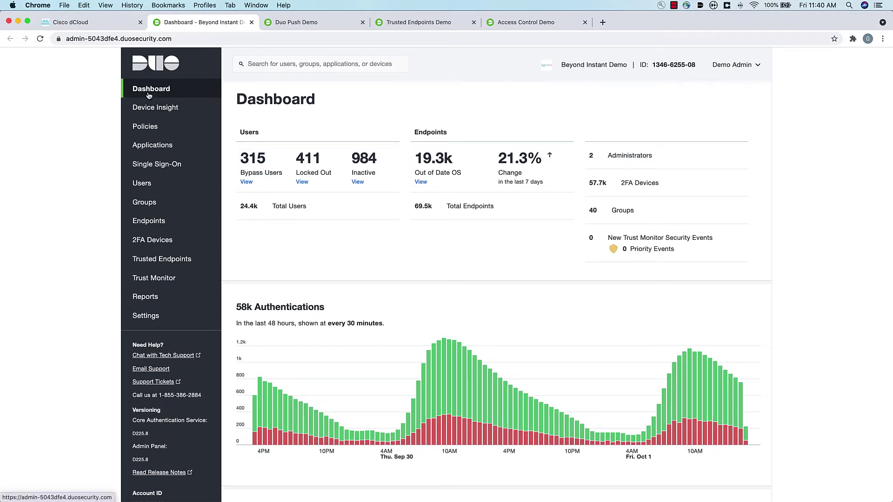
# Step: Close the Cisco dCloud tab, look through the Authentication Log, and open Device Insight
pyautogui.click(140, 22)
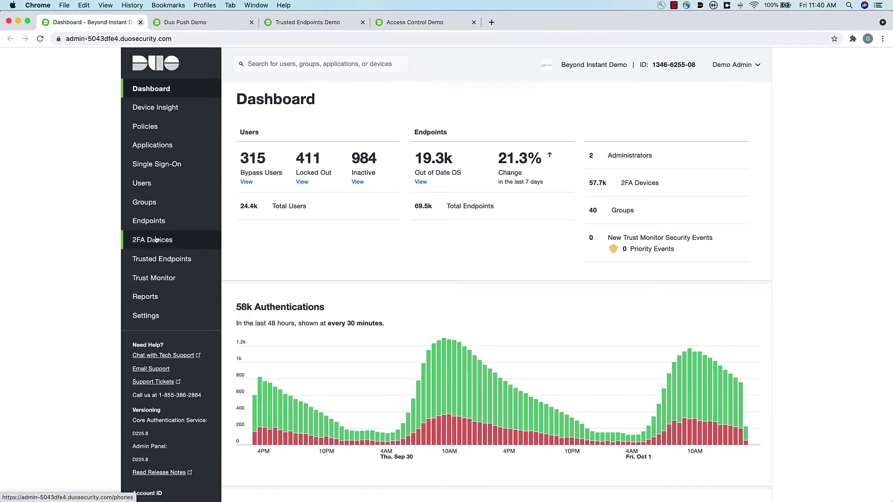
pyautogui.moveTo(332, 210)
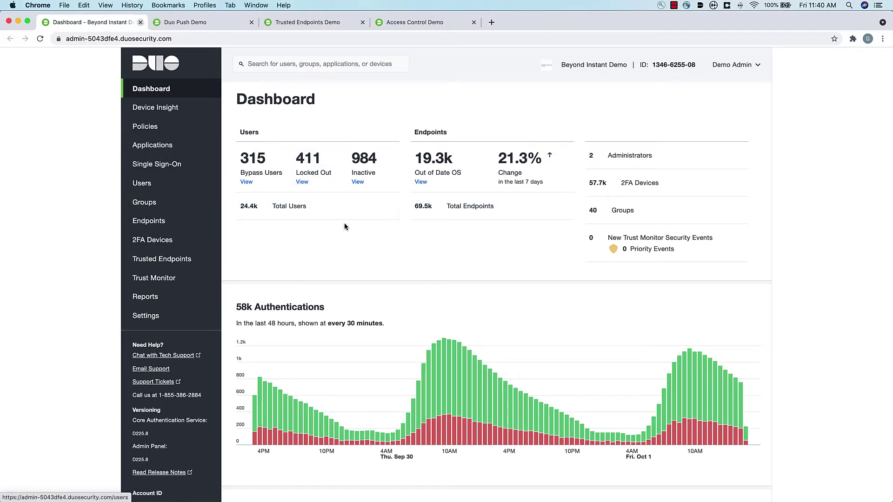
pyautogui.scroll(-6, 331, 210)
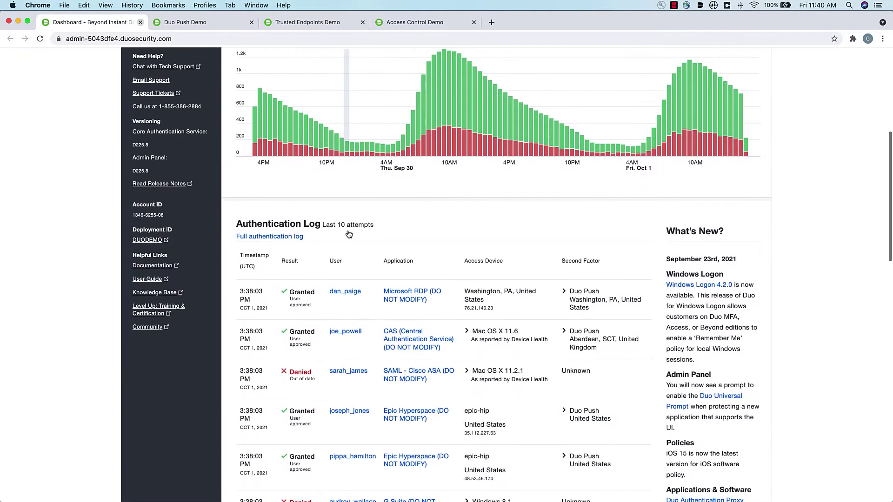
pyautogui.scroll(-1, 349, 234)
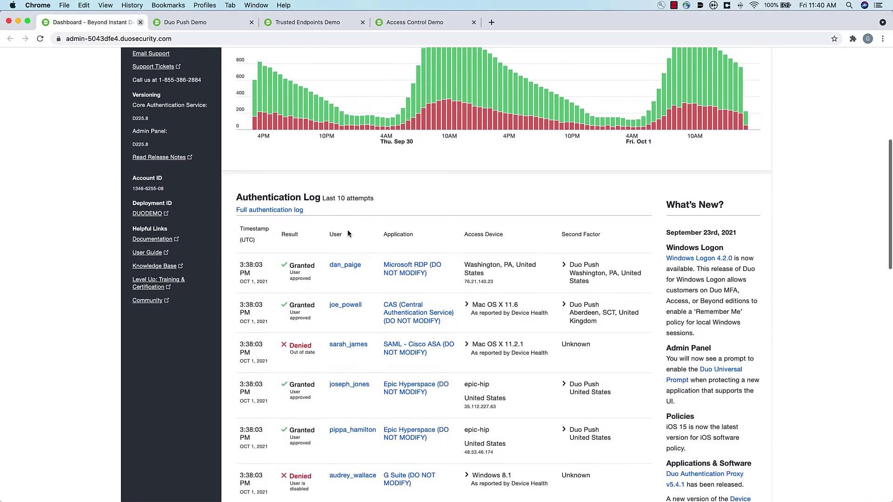
pyautogui.scroll(-2, 347, 229)
pyautogui.scroll(9, 347, 230)
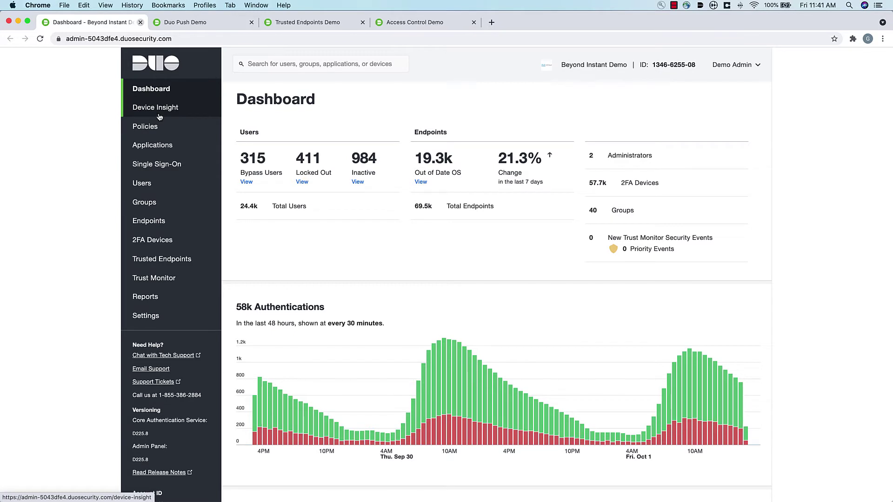
pyautogui.click(158, 108)
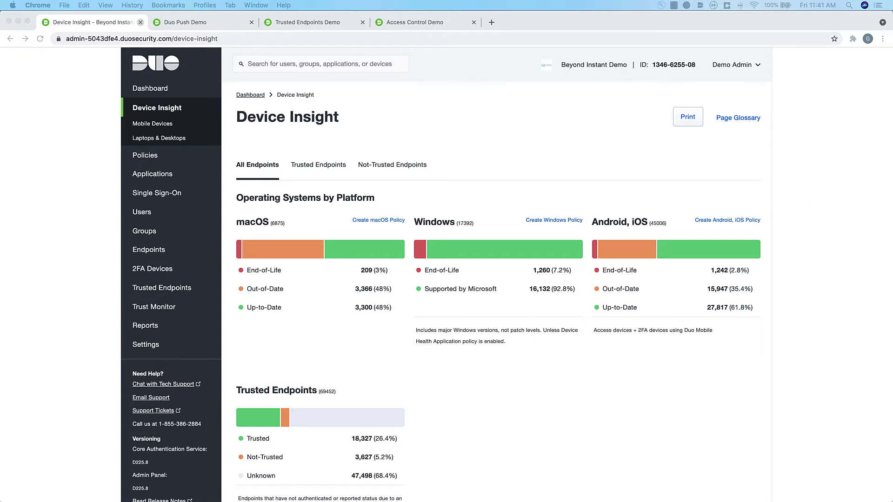
pyautogui.click(94, 193)
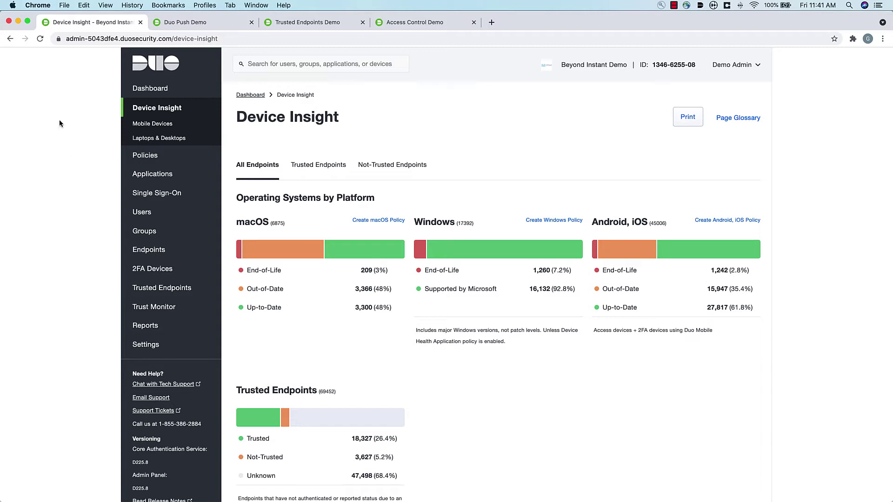
# Step: On the Duo Push Demo tab, fill in the mockup credentials and sign in to Outlook
pyautogui.click(201, 23)
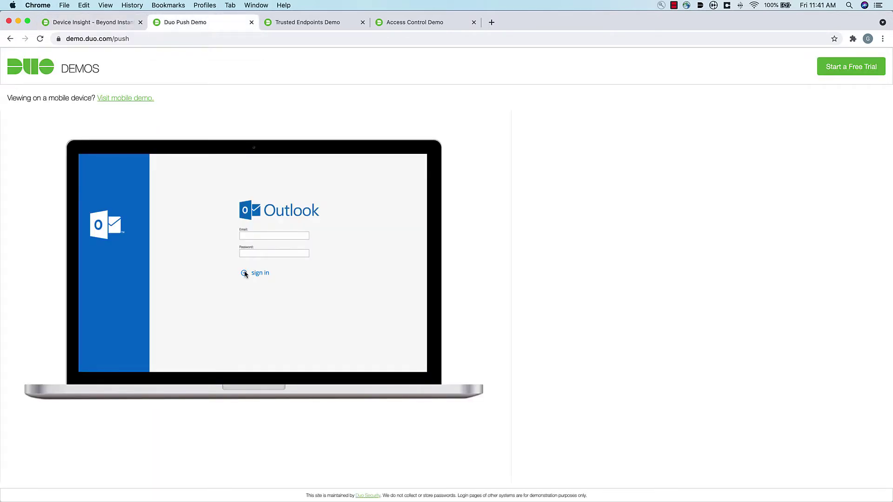
pyautogui.click(277, 237)
pyautogui.click(260, 275)
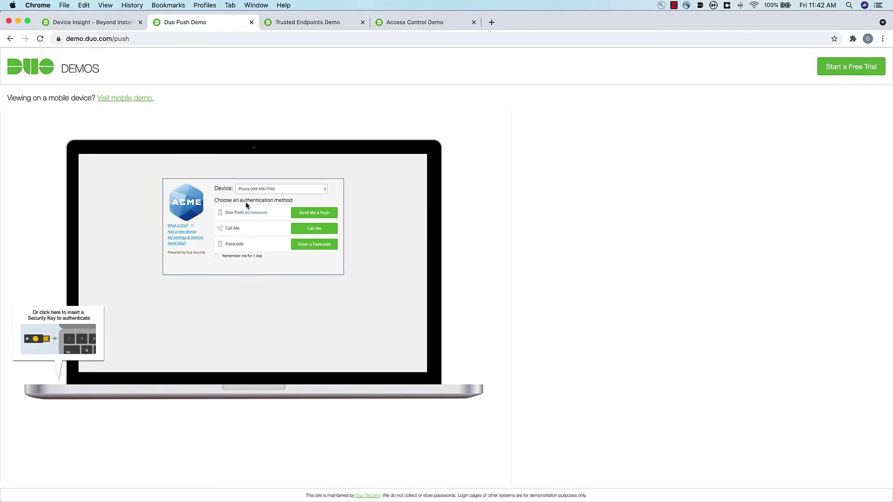
# Step: Send a Duo Push and open the login request on the phone
pyautogui.click(302, 213)
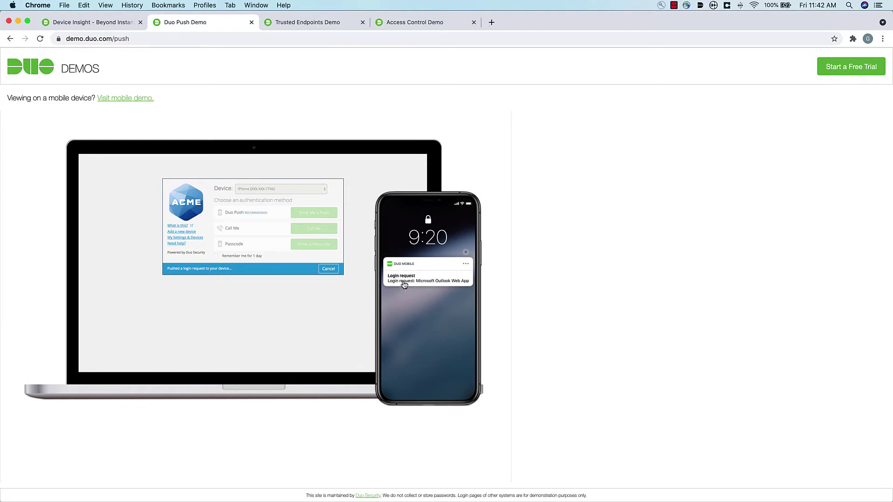
pyautogui.click(434, 281)
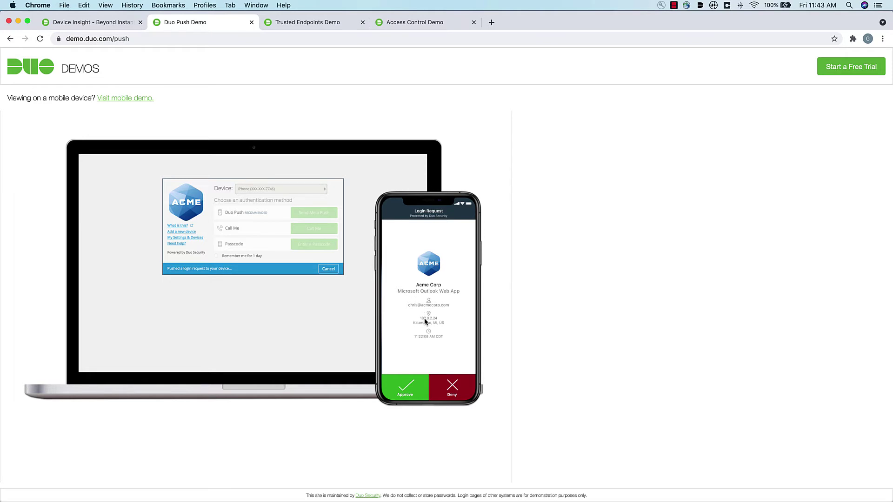
# Step: Approve the Acme Corp Outlook Web App login request on the phone
pyautogui.click(405, 390)
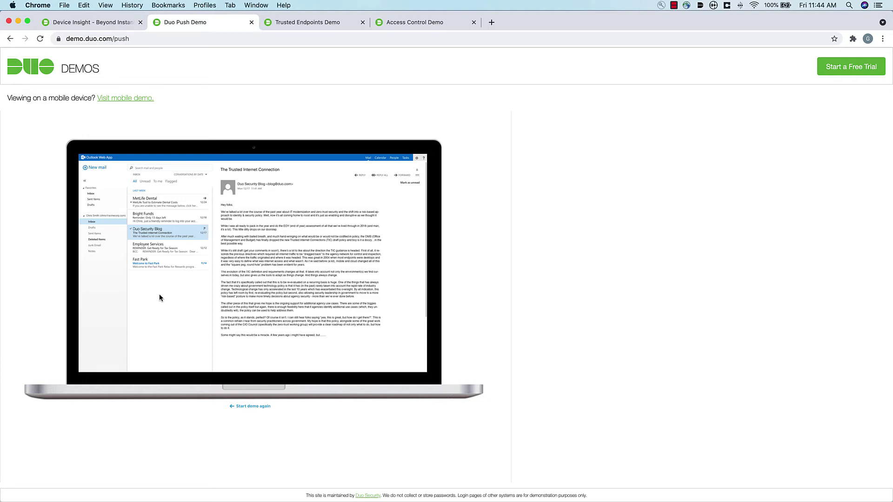
# Step: Back on the Device Insight tab, go to Policies and start editing the Global Policy
pyautogui.click(110, 29)
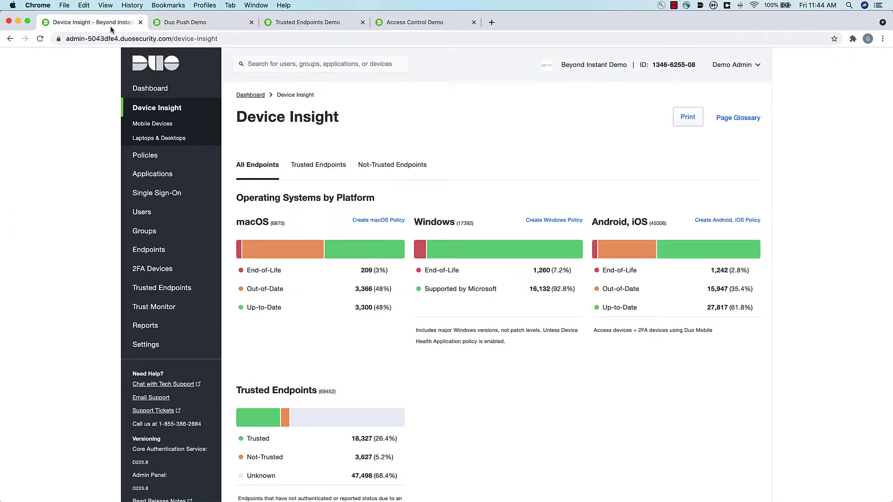
pyautogui.click(149, 159)
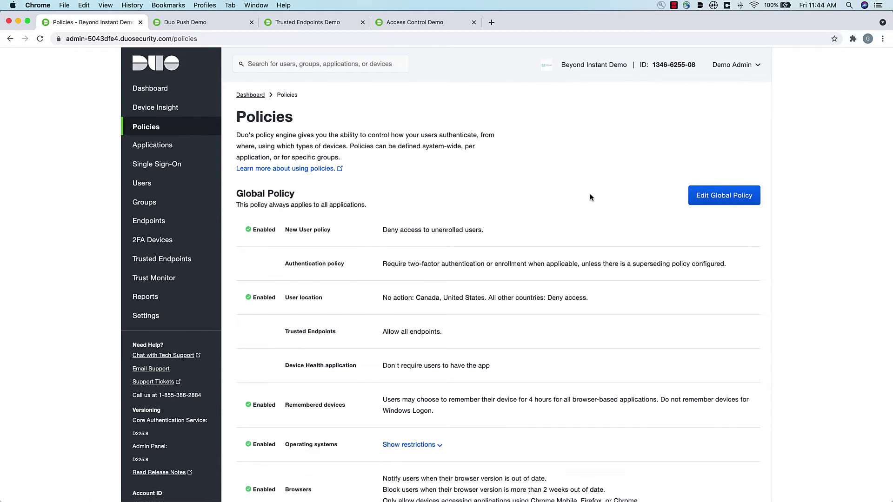
pyautogui.click(712, 197)
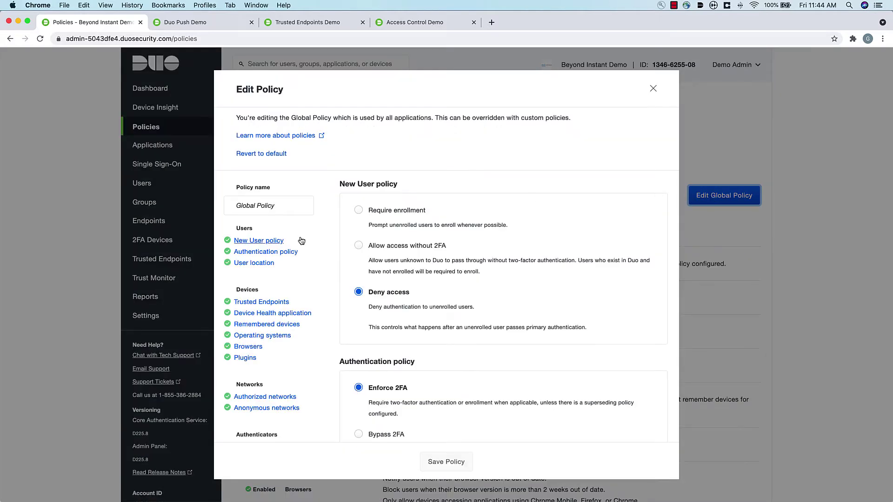
pyautogui.scroll(-4, 302, 240)
pyautogui.scroll(4, 301, 241)
pyautogui.scroll(-1, 412, 343)
pyautogui.scroll(-5, 412, 343)
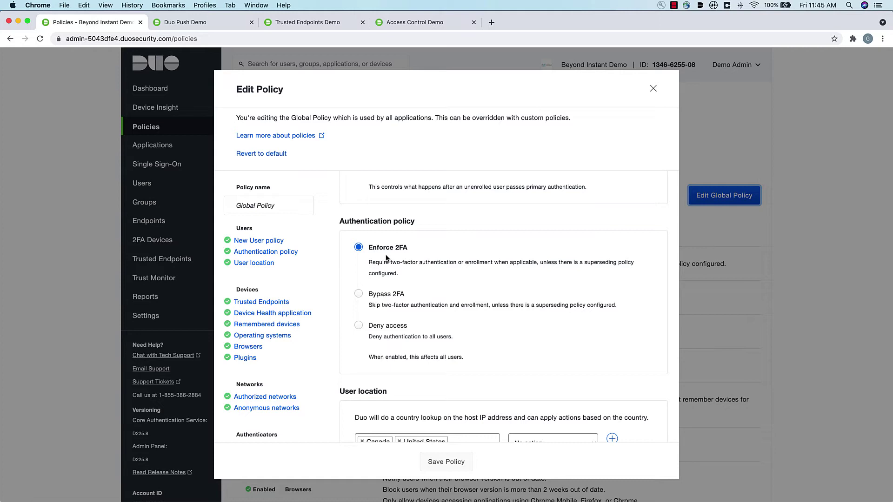
# Step: Scroll the Edit Policy dialog down to the macOS and Windows Device Health application settings
pyautogui.scroll(-3, 386, 258)
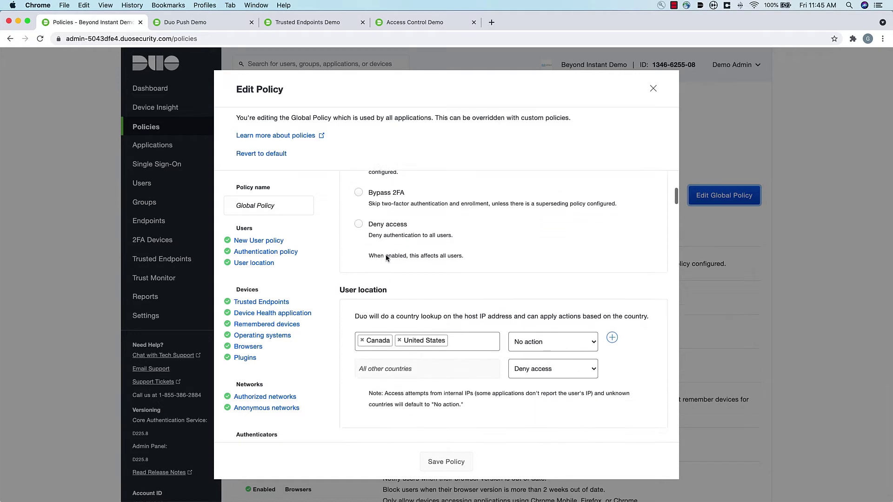
pyautogui.scroll(-1, 386, 257)
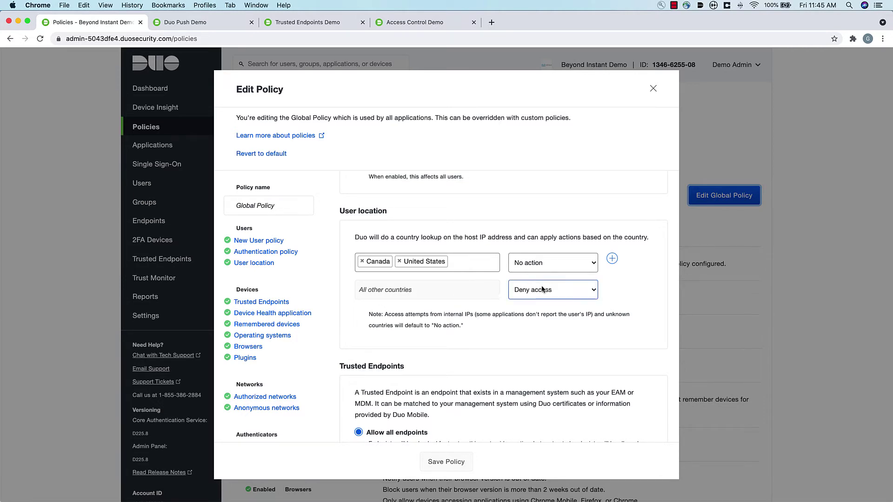
pyautogui.scroll(-5, 493, 327)
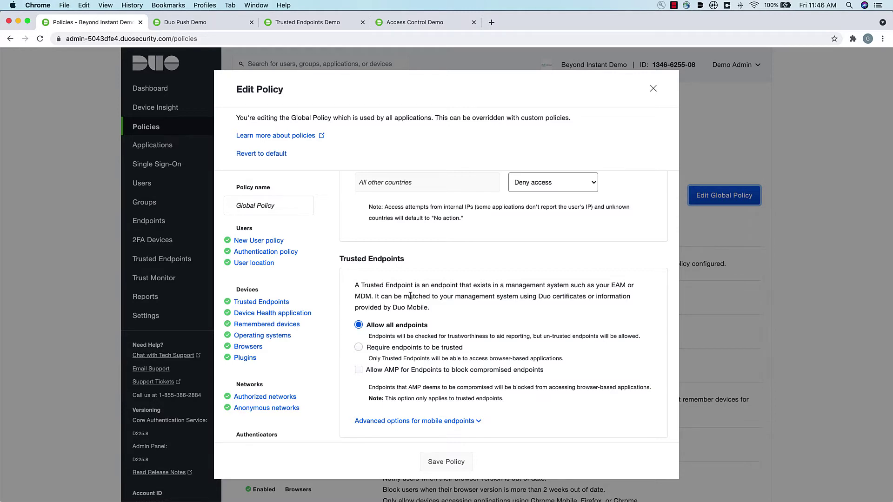
pyautogui.scroll(-5, 388, 334)
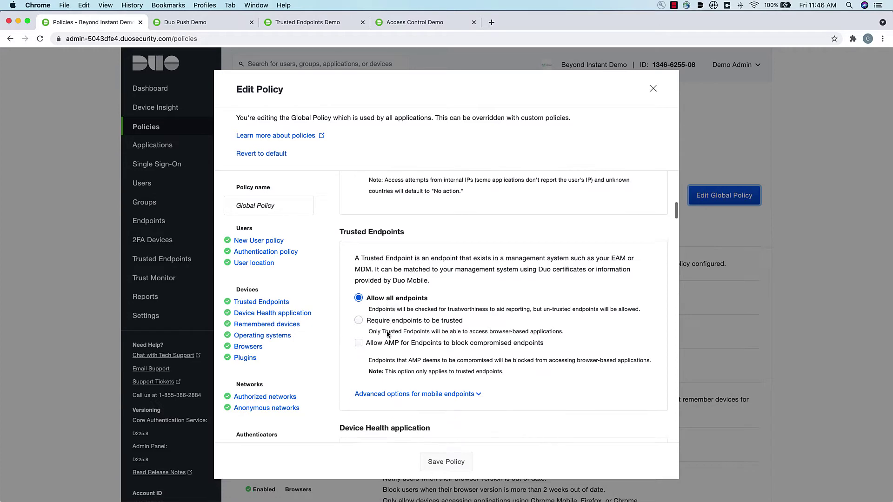
pyautogui.scroll(-1, 387, 334)
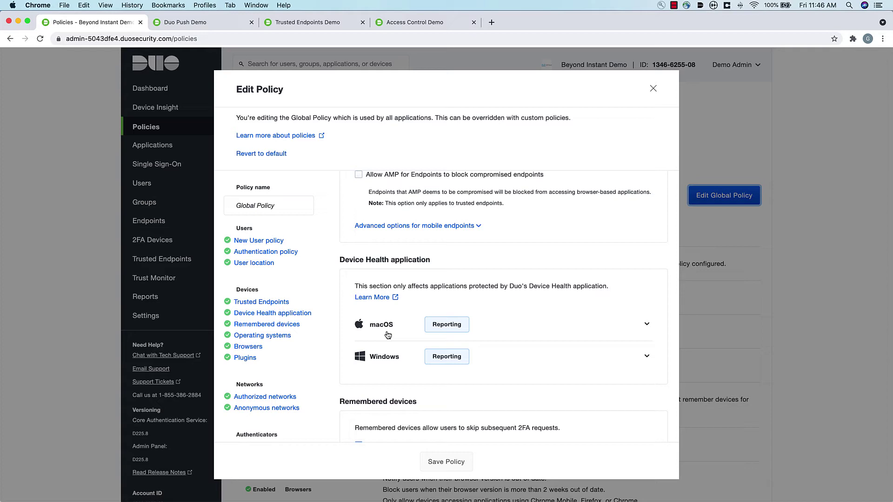
# Step: Switch macOS Device Health to Enforcing by selecting 'Require users to have the app'
pyautogui.click(646, 326)
pyautogui.scroll(-5, 646, 327)
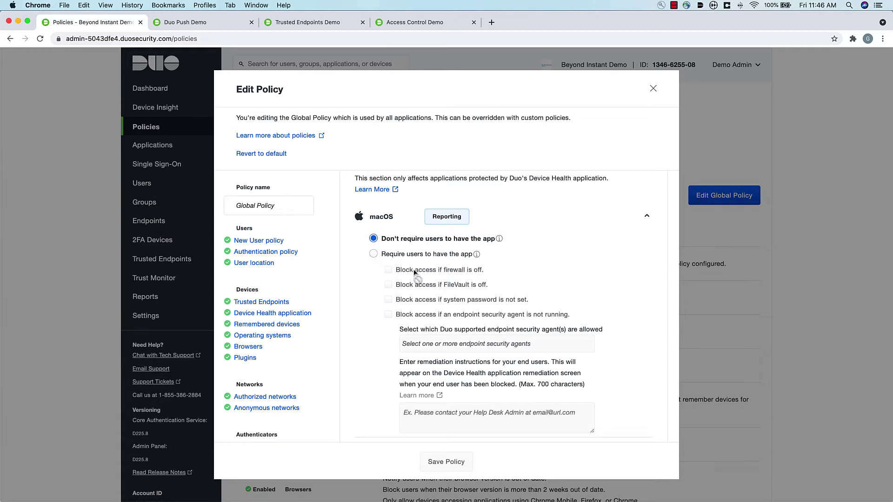
pyautogui.click(374, 254)
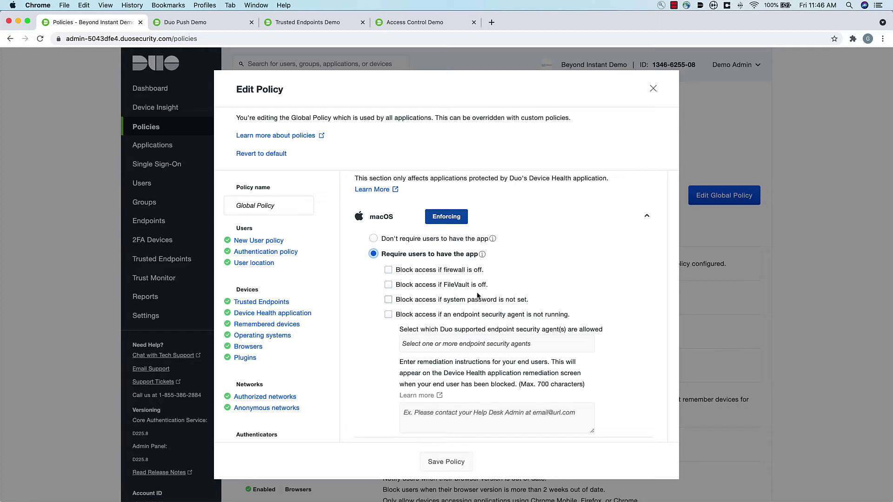
pyautogui.scroll(-1, 467, 322)
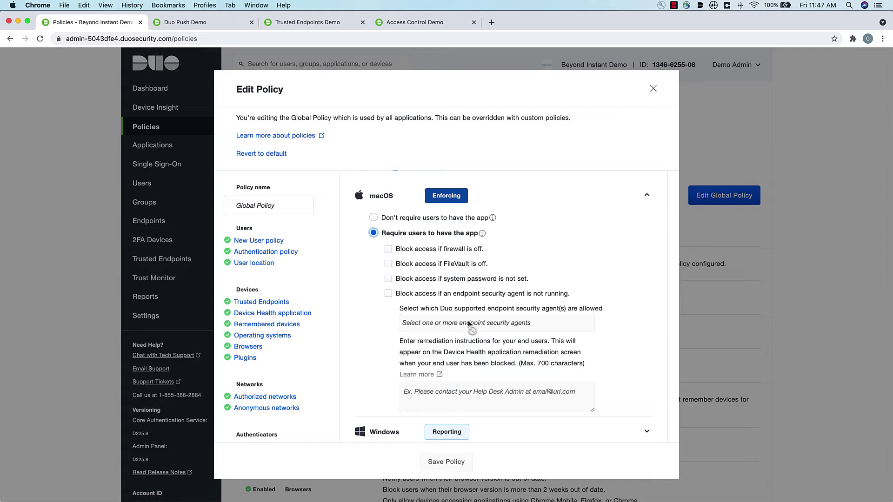
pyautogui.scroll(-5, 469, 324)
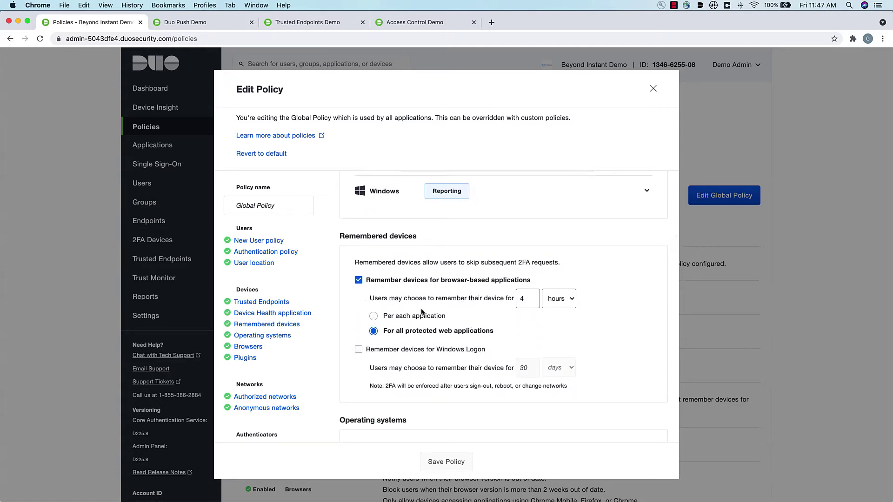
pyautogui.scroll(-4, 420, 306)
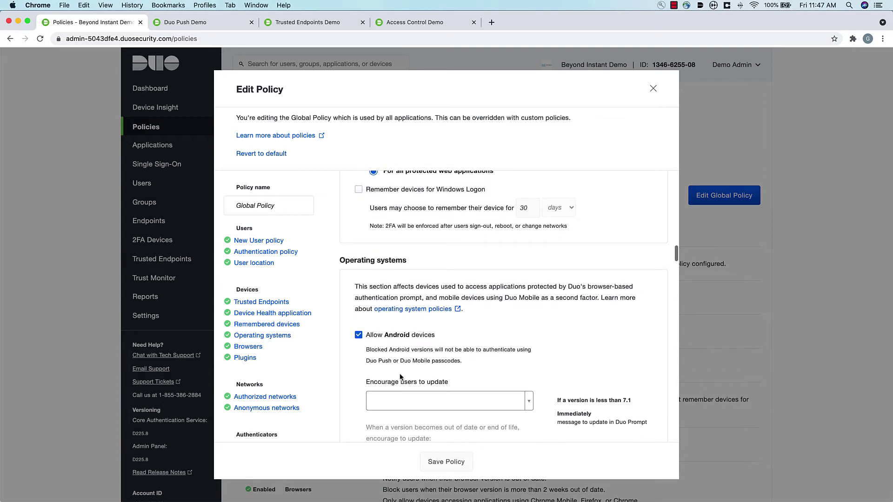
pyautogui.scroll(-2, 412, 347)
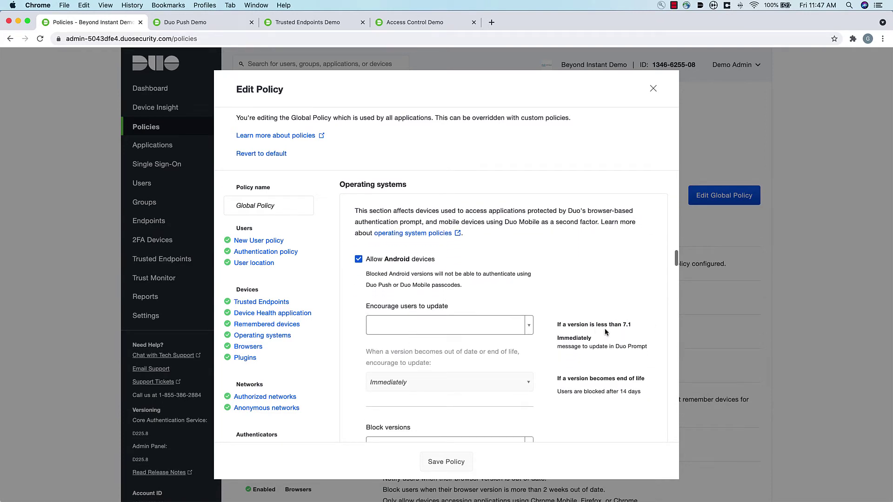
pyautogui.scroll(-1, 611, 338)
pyautogui.scroll(-1, 611, 335)
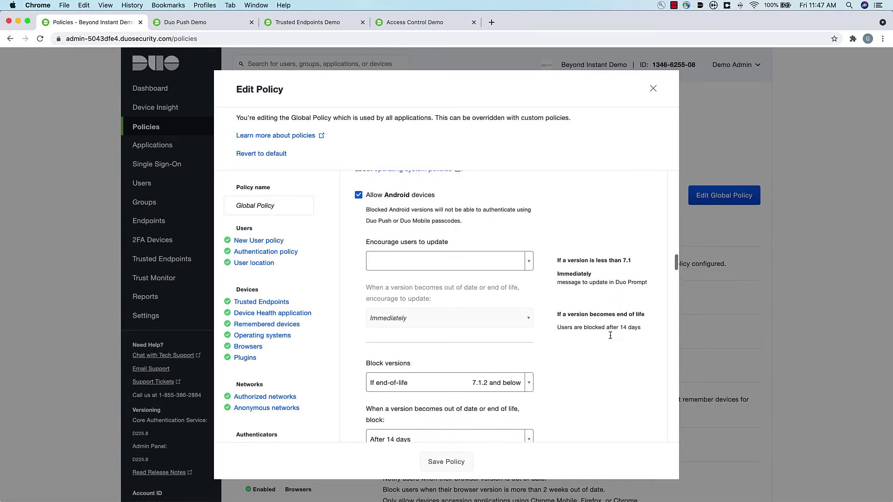
pyautogui.scroll(-1, 611, 339)
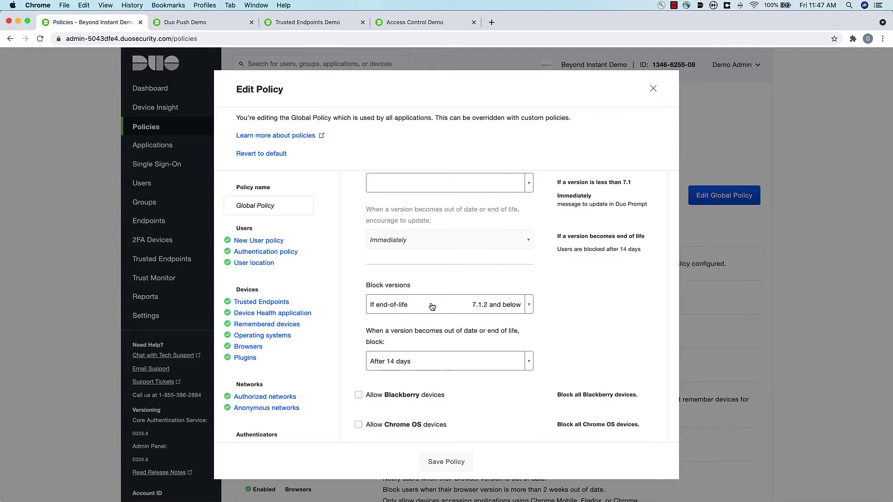
pyautogui.scroll(-2, 460, 307)
pyautogui.scroll(-5, 464, 307)
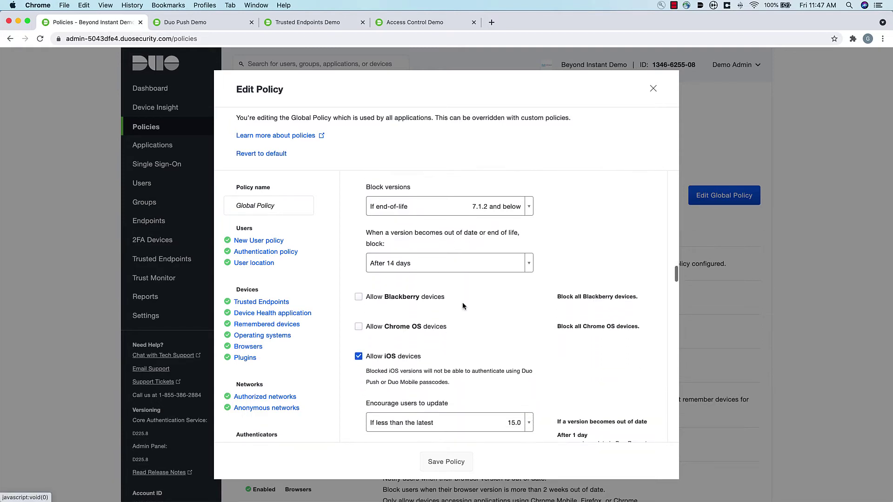
pyautogui.scroll(-6, 462, 306)
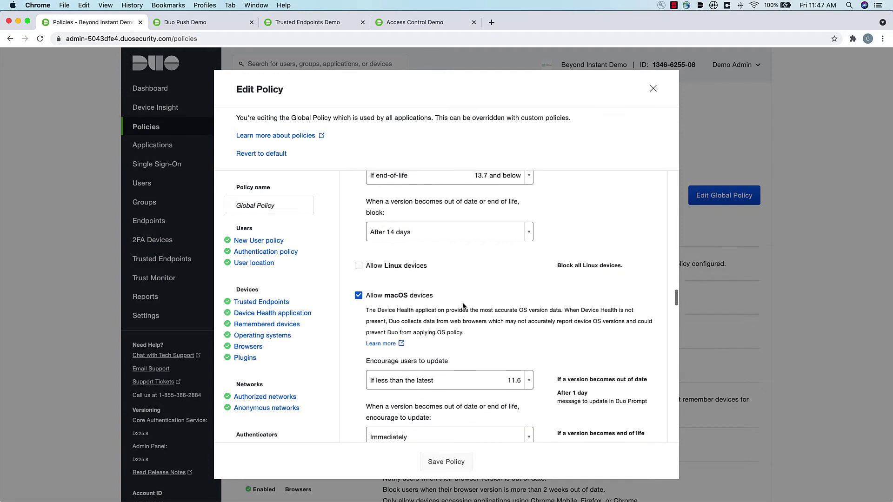
pyautogui.scroll(-3, 463, 306)
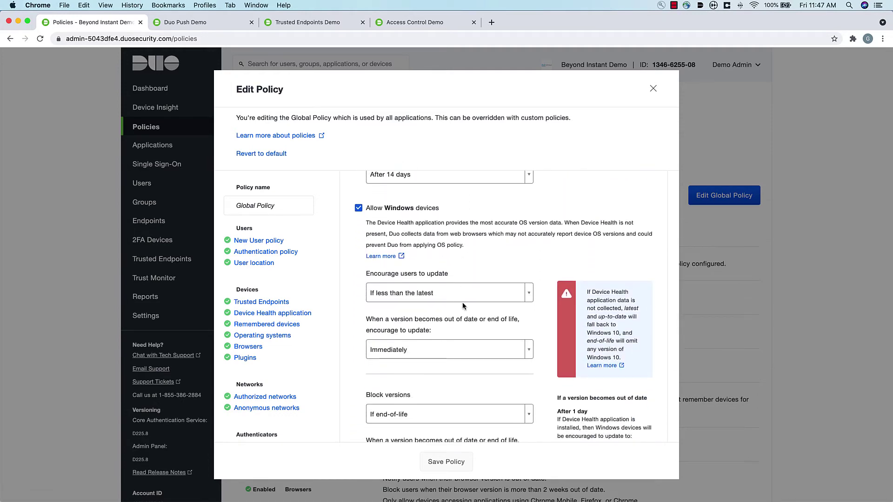
pyautogui.scroll(-1, 462, 306)
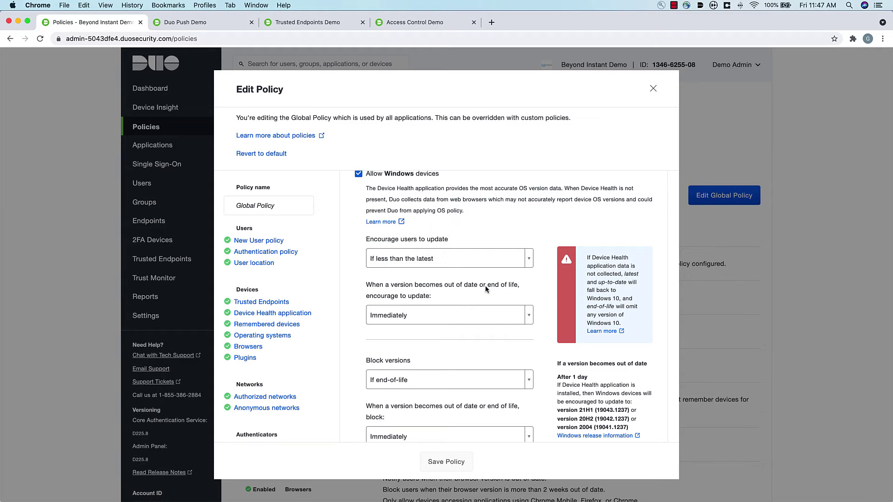
pyautogui.scroll(-5, 515, 322)
pyautogui.scroll(-2, 514, 322)
pyautogui.scroll(-2, 515, 321)
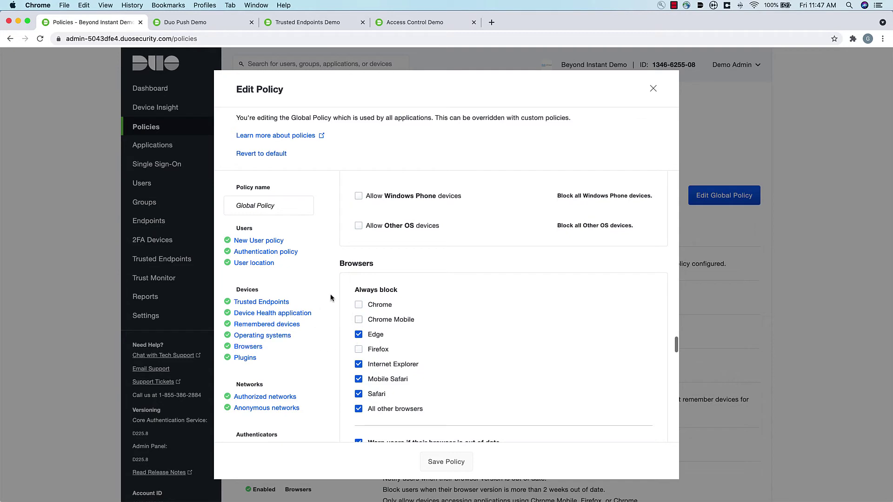
pyautogui.scroll(-1, 508, 361)
pyautogui.scroll(-2, 507, 362)
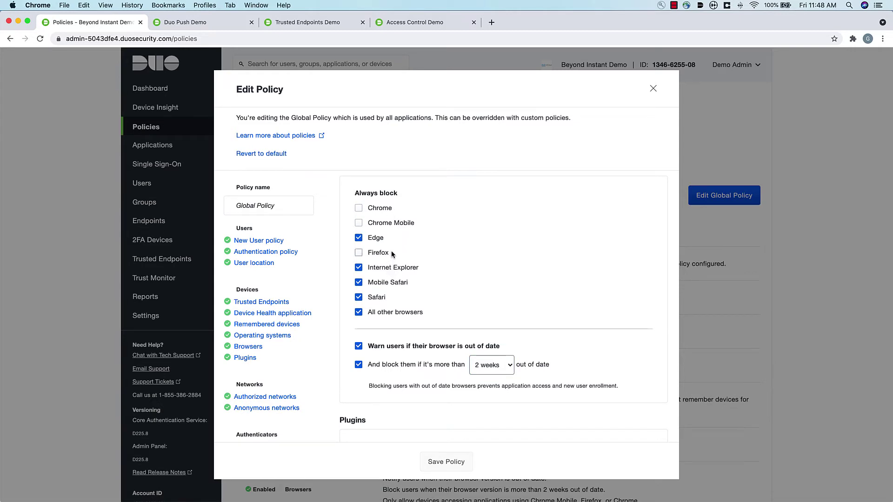
pyautogui.scroll(-3, 392, 250)
pyautogui.scroll(-5, 391, 250)
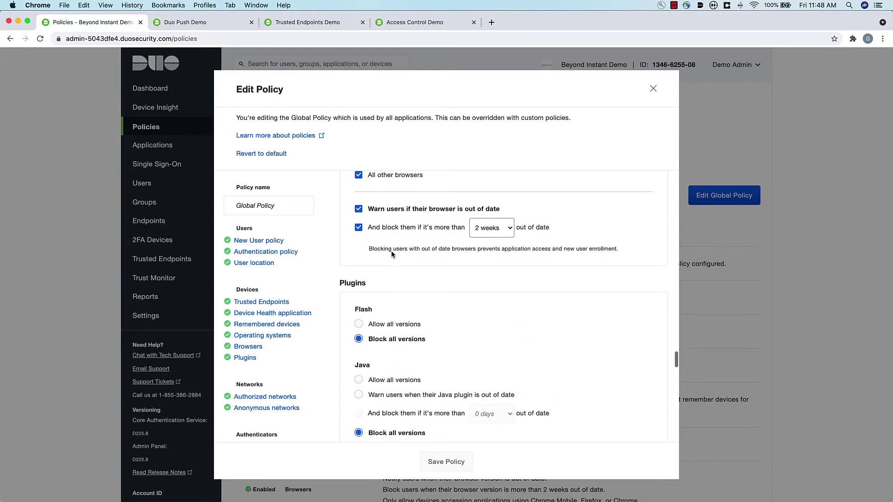
pyautogui.scroll(-1, 392, 252)
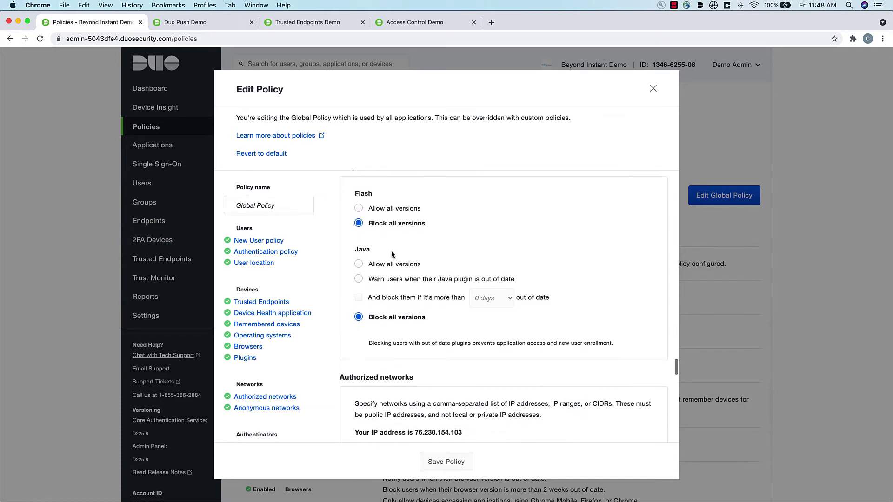
pyautogui.scroll(-3, 422, 324)
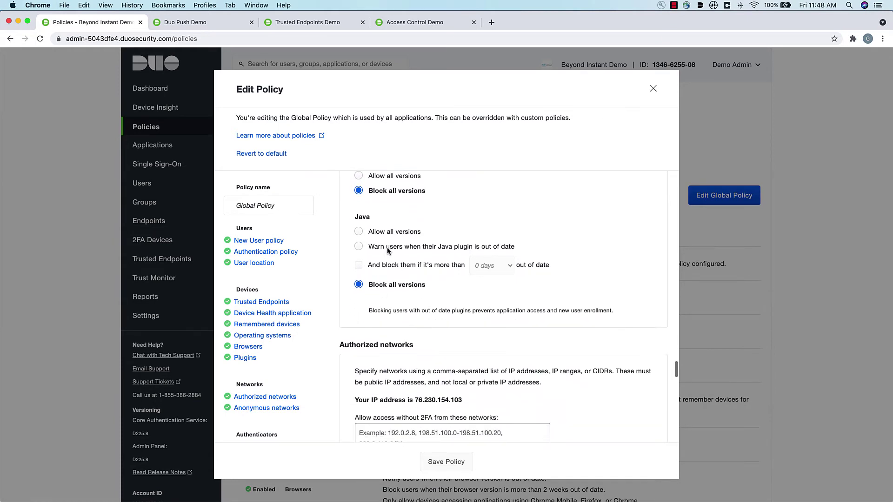
pyautogui.scroll(-4, 437, 384)
pyautogui.click(379, 279)
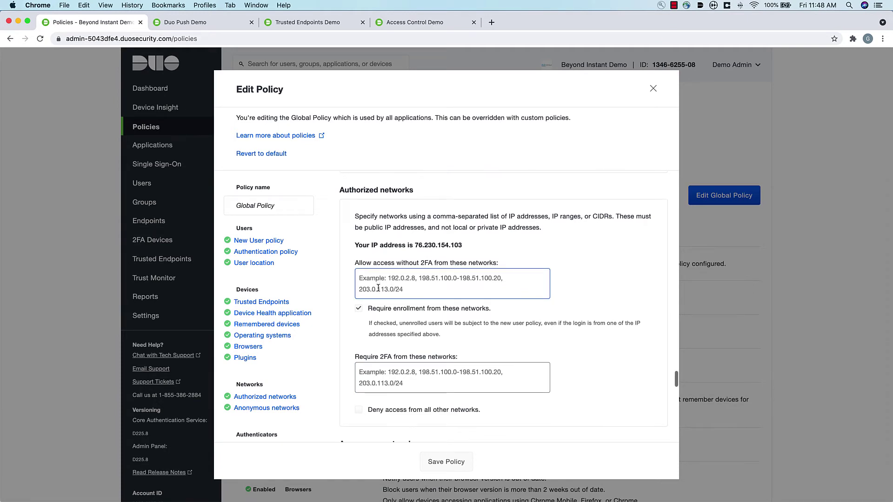
pyautogui.scroll(-1, 378, 289)
pyautogui.click(378, 290)
pyautogui.click(415, 367)
pyautogui.scroll(-3, 415, 367)
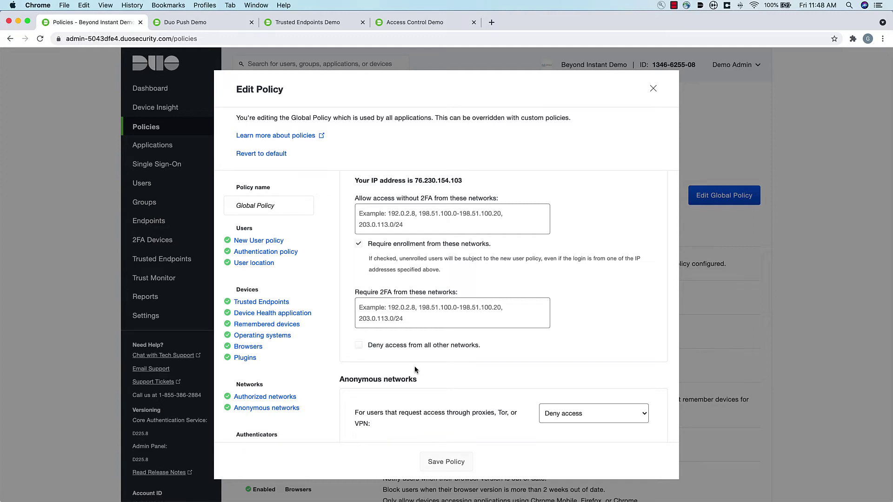
pyautogui.scroll(-5, 415, 366)
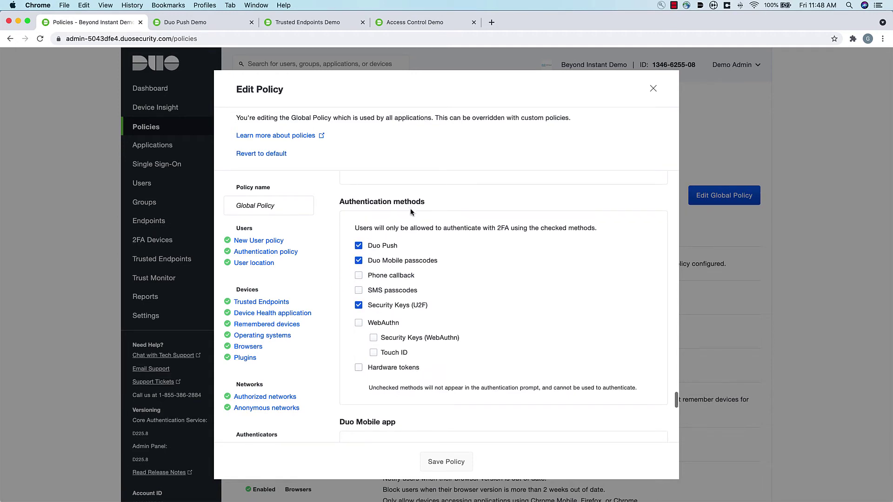
pyautogui.scroll(-2, 411, 213)
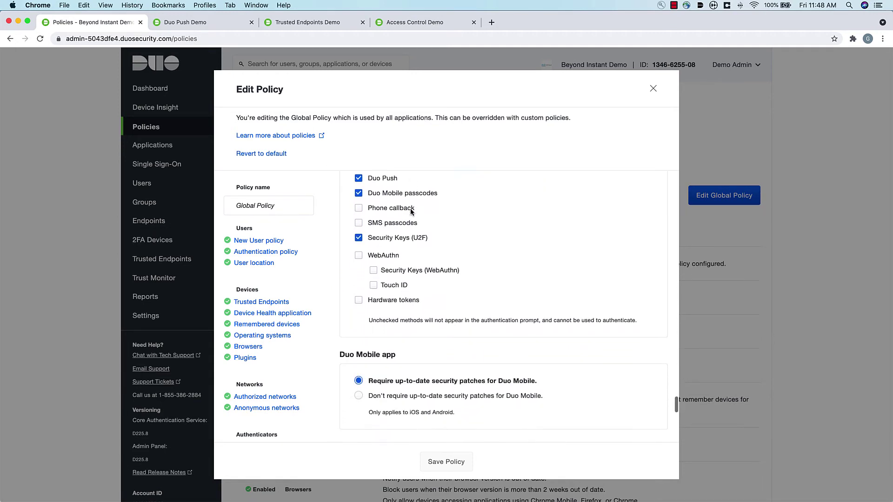
pyautogui.scroll(-1, 411, 212)
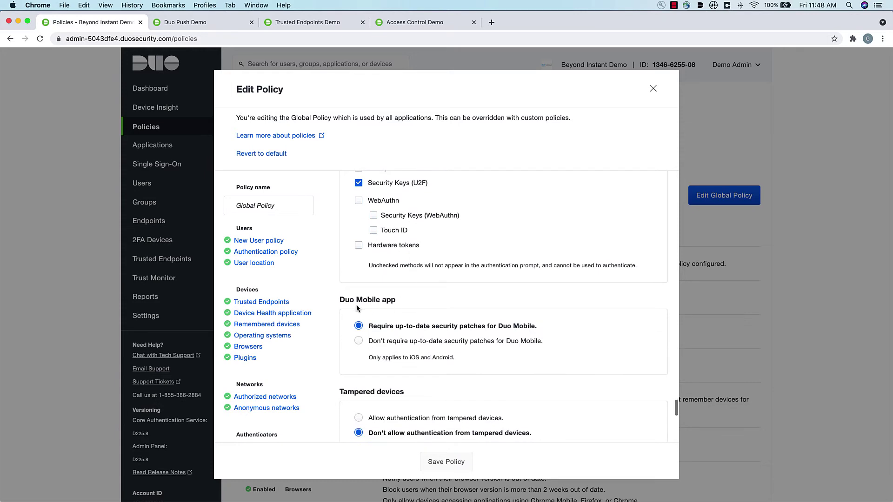
pyautogui.scroll(-1, 391, 316)
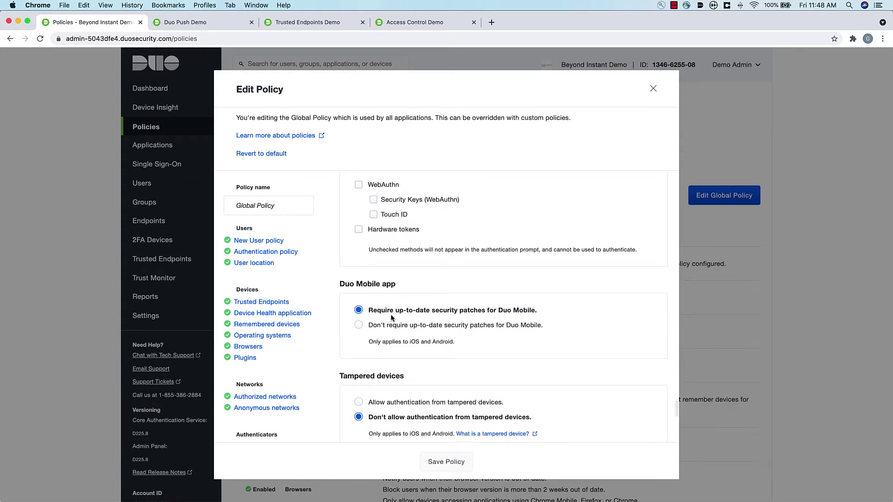
pyautogui.scroll(-2, 420, 314)
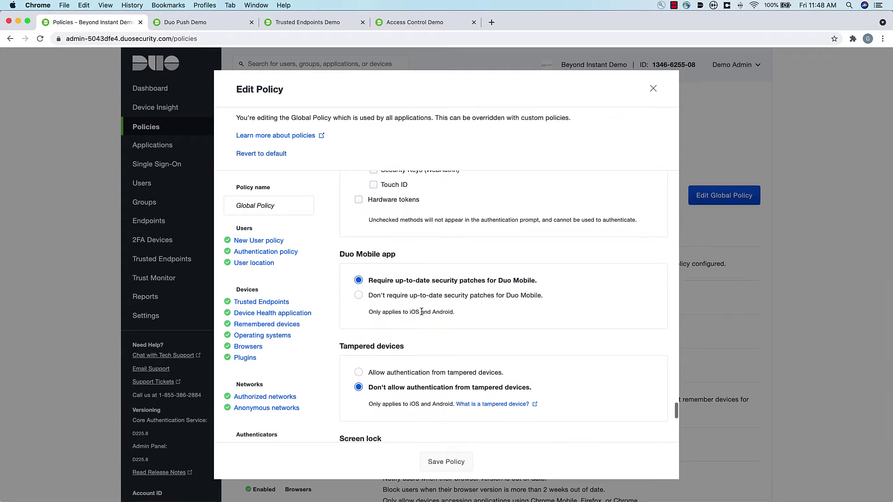
pyautogui.scroll(-1, 420, 308)
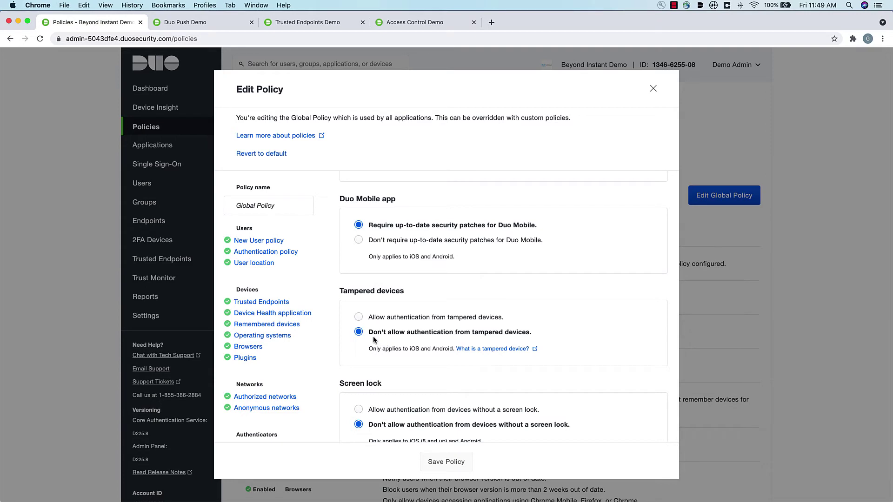
pyautogui.scroll(-3, 389, 361)
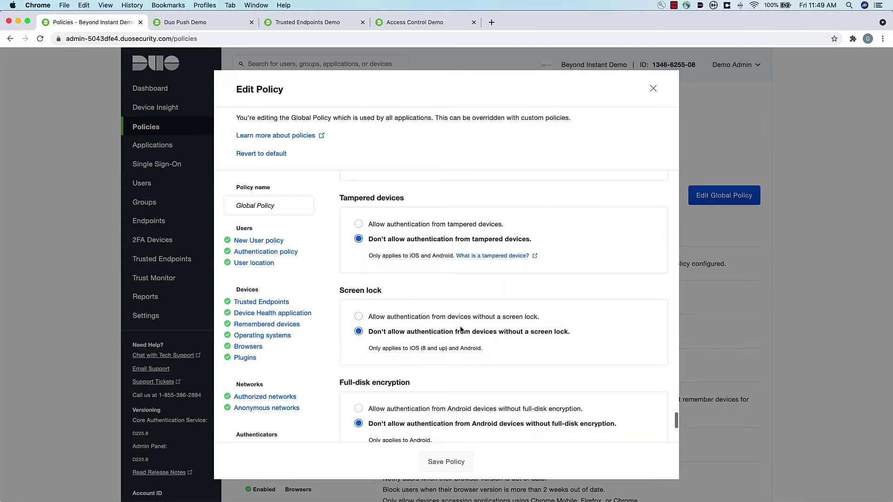
pyautogui.scroll(-2, 456, 343)
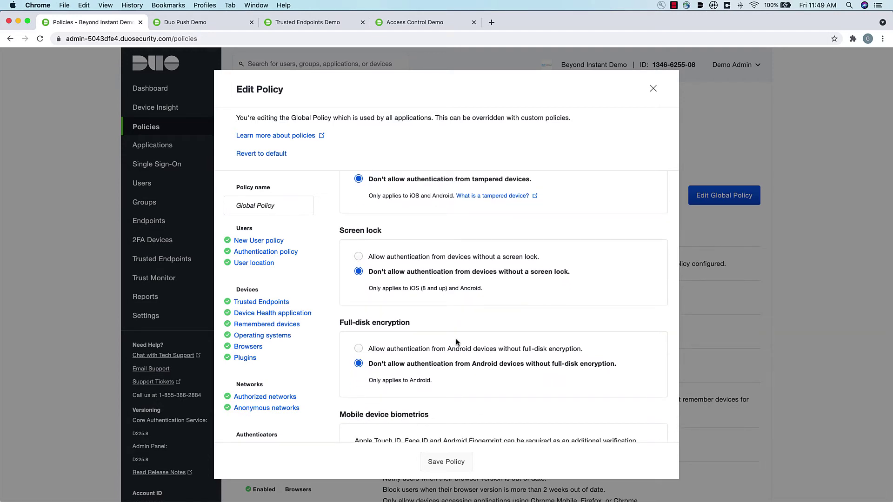
pyautogui.scroll(-1, 456, 342)
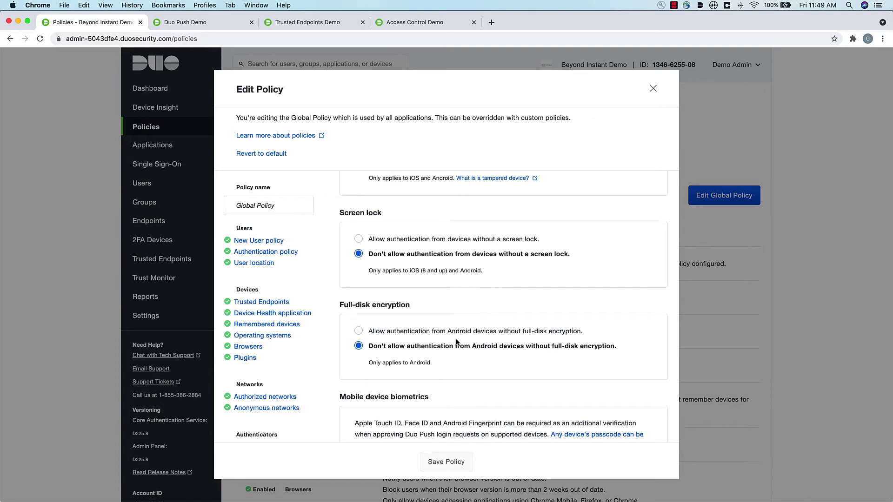
pyautogui.scroll(-3, 456, 342)
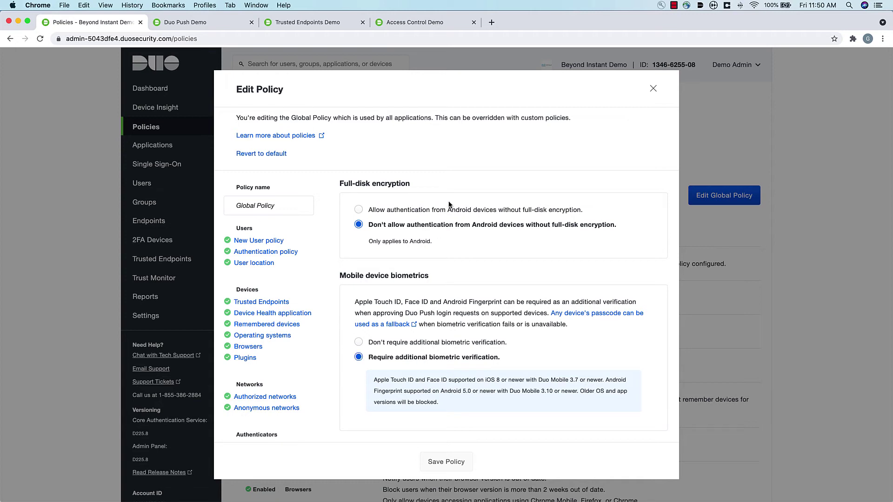
# Step: Discard the Edit Policy dialog and show the Applications list with Admin API, CAS and others
pyautogui.click(653, 90)
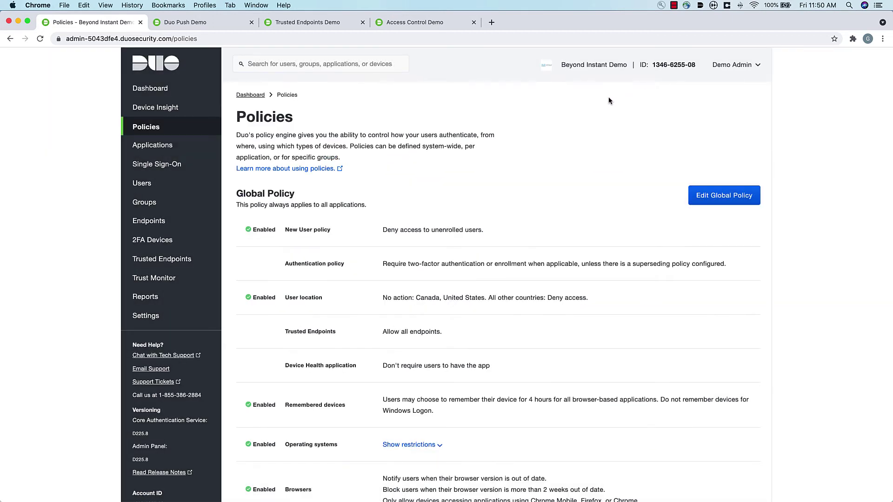
pyautogui.scroll(-3, 475, 344)
pyautogui.scroll(3, 475, 346)
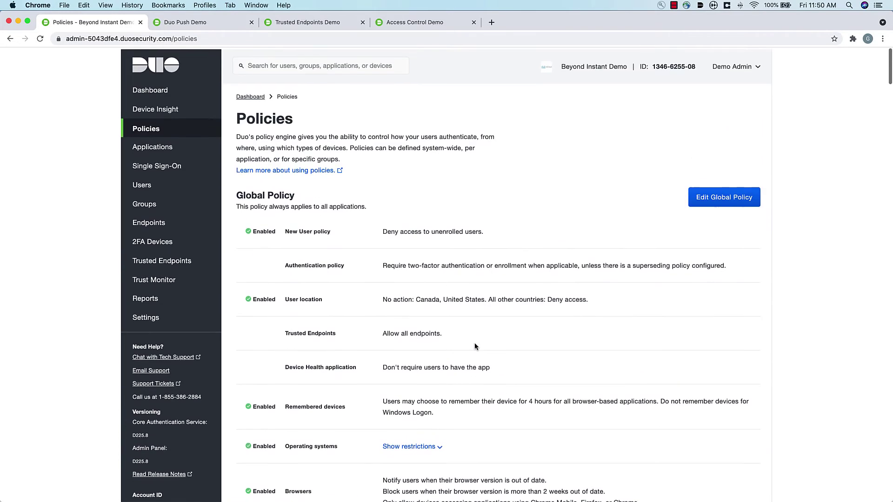
pyautogui.click(149, 151)
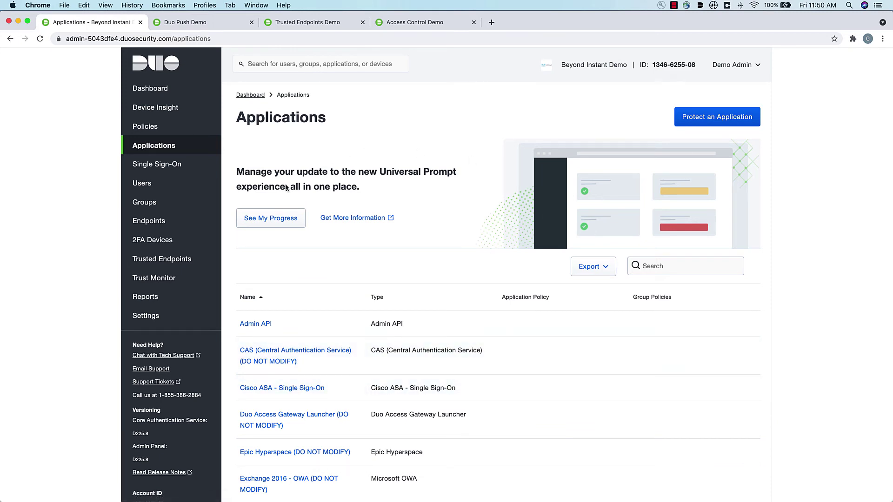
# Step: Start Protect an Application and filter the application list by 'Firepowe'
pyautogui.click(698, 120)
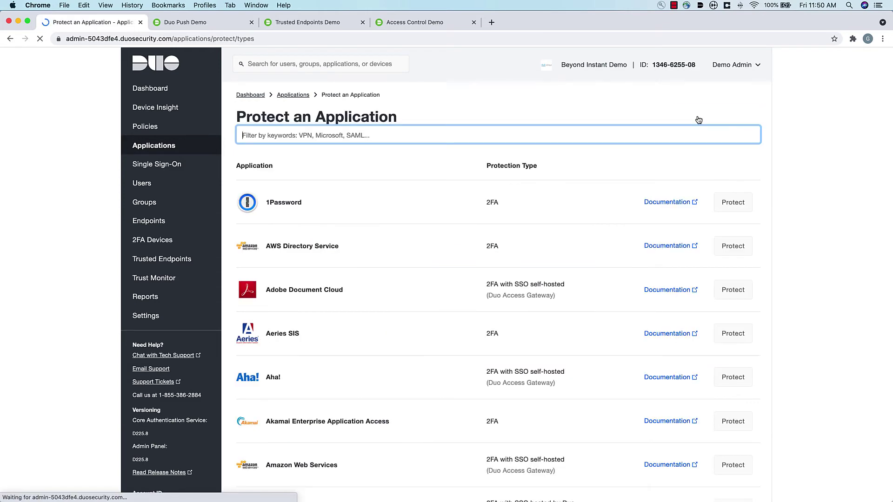
pyautogui.scroll(-10, 410, 278)
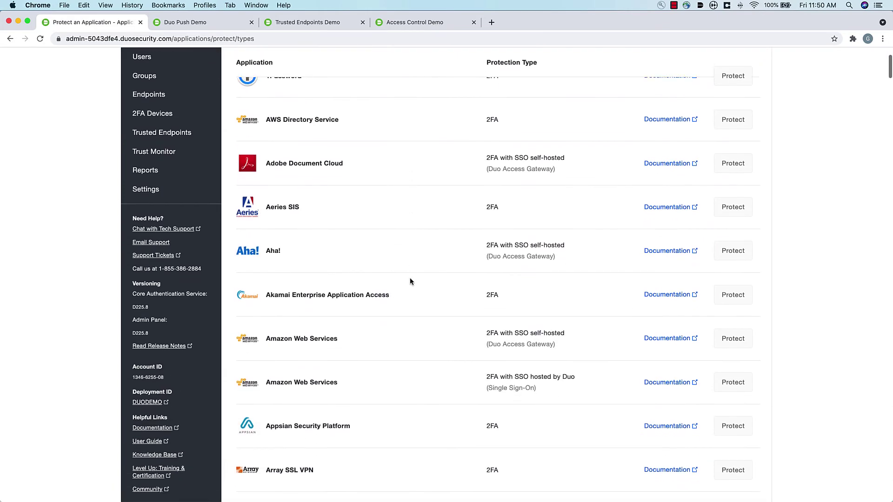
pyautogui.scroll(10, 410, 281)
pyautogui.click(343, 135)
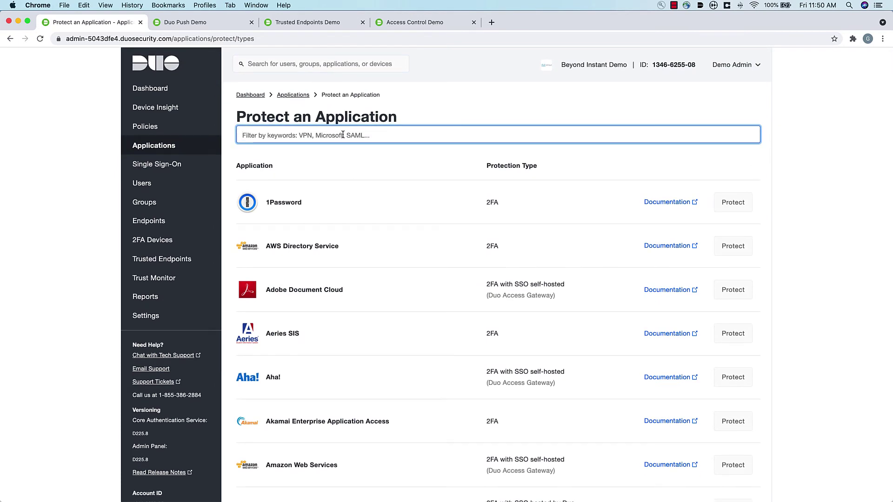
pyautogui.write('a')
pyautogui.press('BackSpace')
pyautogui.write('Firepowe')
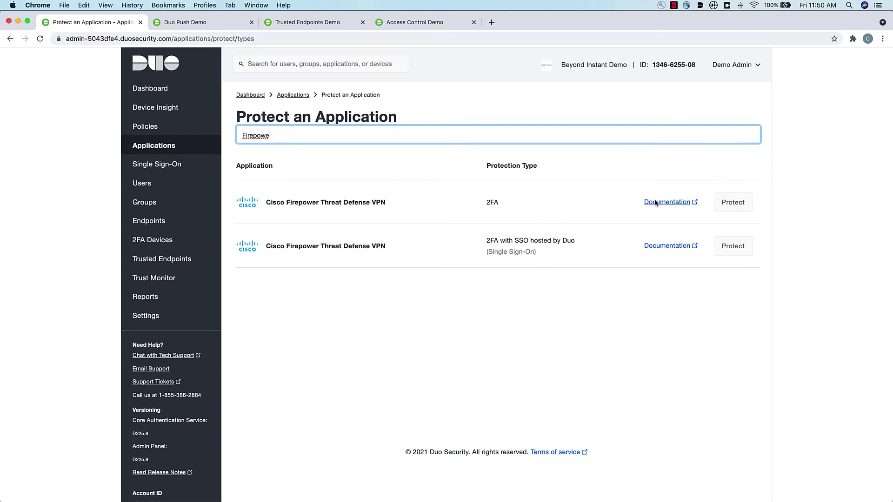
# Step: Open the setup documentation for Cisco Firepower Threat Defense VPN
pyautogui.click(738, 203)
pyautogui.click(666, 202)
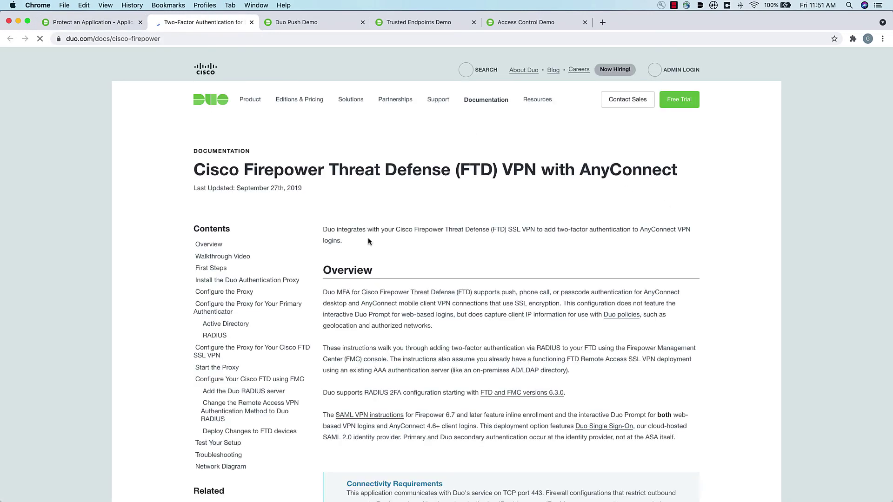
# Step: Read through the Firepower FTD VPN documentation, then return to the filtered Protect an Application tab
pyautogui.scroll(-3, 368, 242)
pyautogui.scroll(-6, 369, 242)
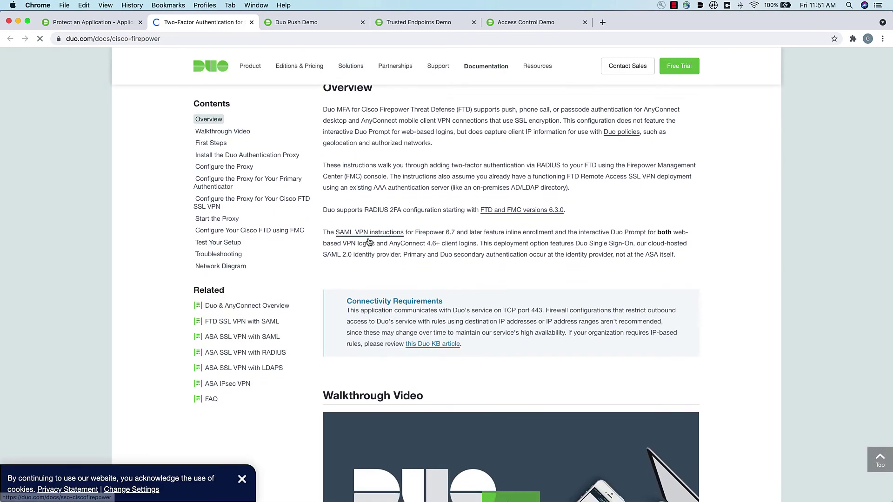
pyautogui.scroll(-4, 368, 242)
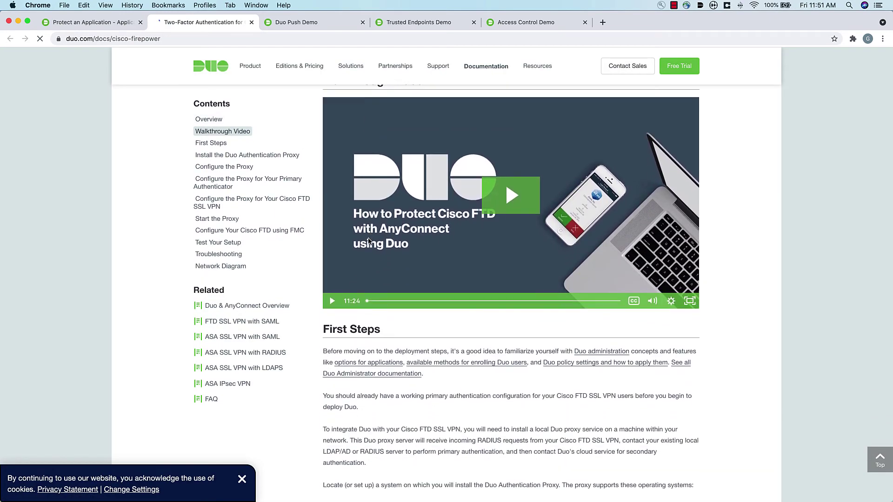
pyautogui.scroll(-4, 368, 239)
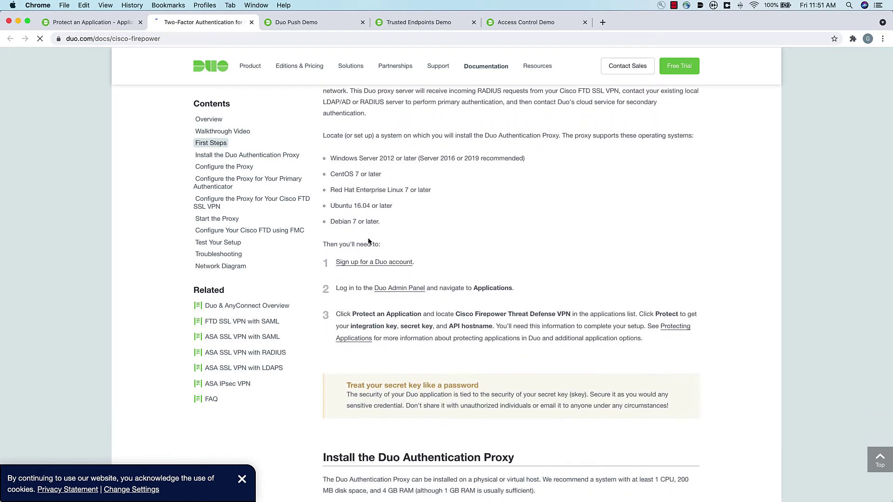
pyautogui.scroll(-3, 369, 240)
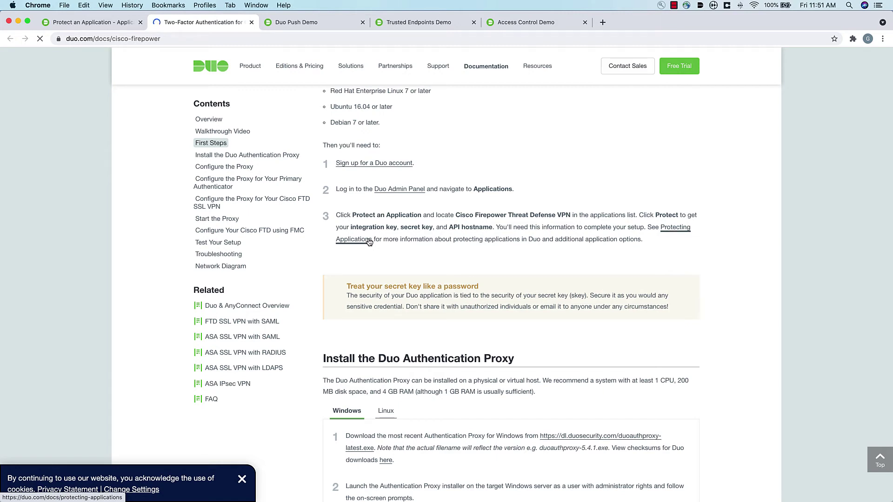
pyautogui.click(73, 23)
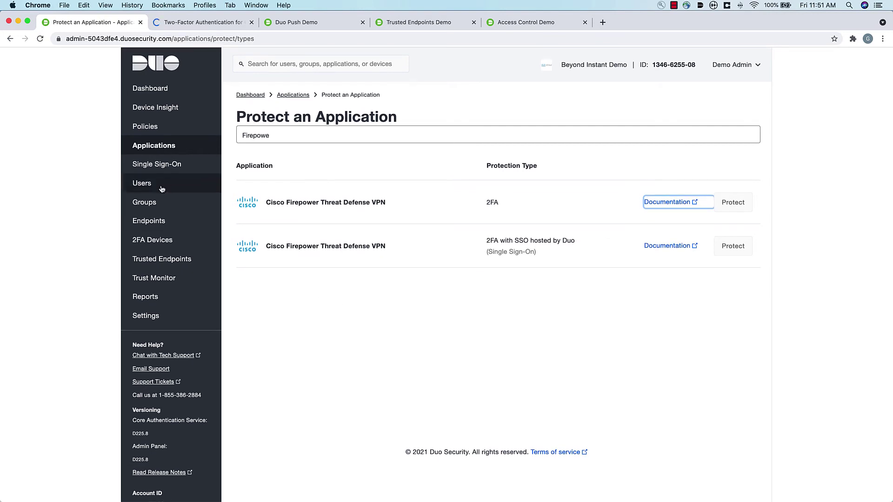
# Step: Return to Device Insight and check macOS: 209 end-of-life, 3,366 out-of-date, 3,300 up-to-date endpoints
pyautogui.click(146, 146)
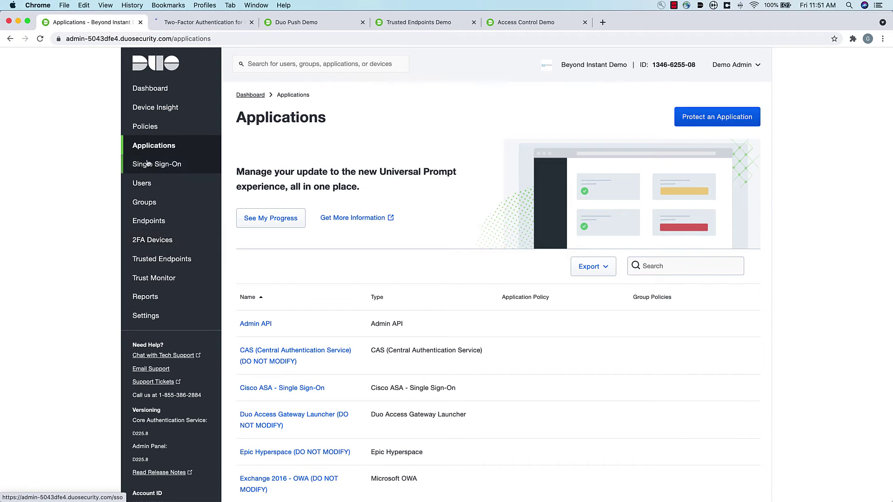
pyautogui.click(156, 108)
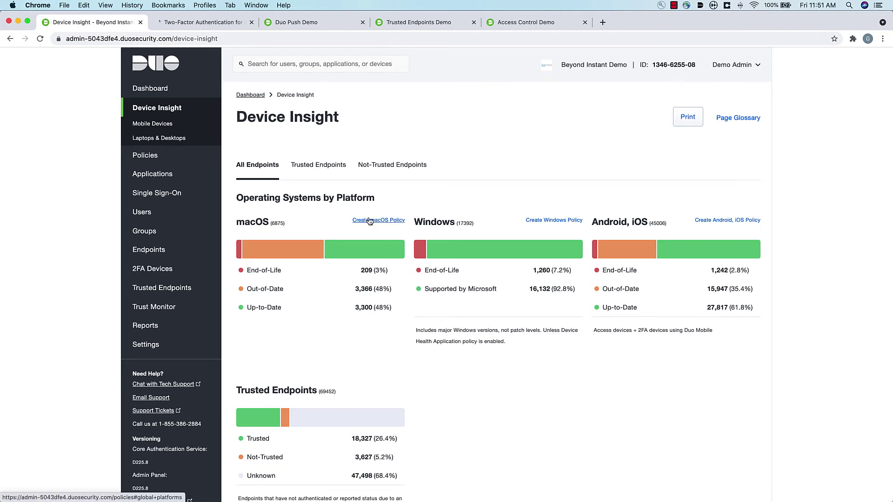
pyautogui.moveTo(305, 259)
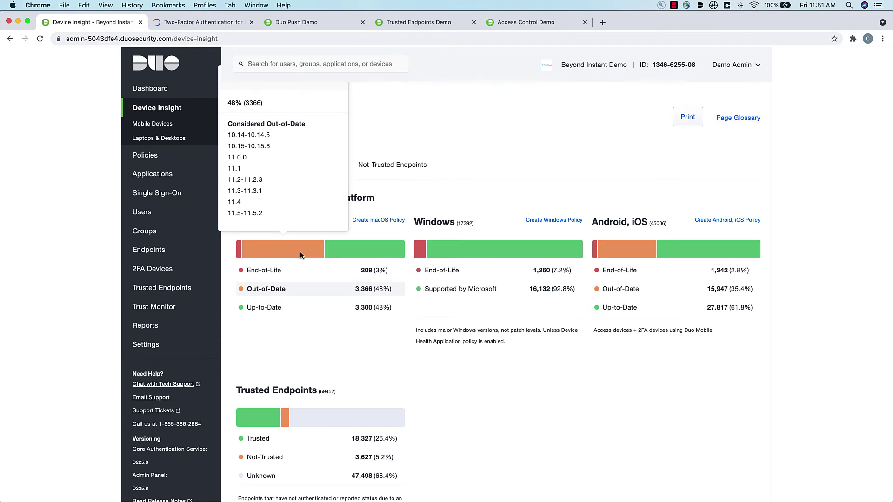
pyautogui.moveTo(343, 311)
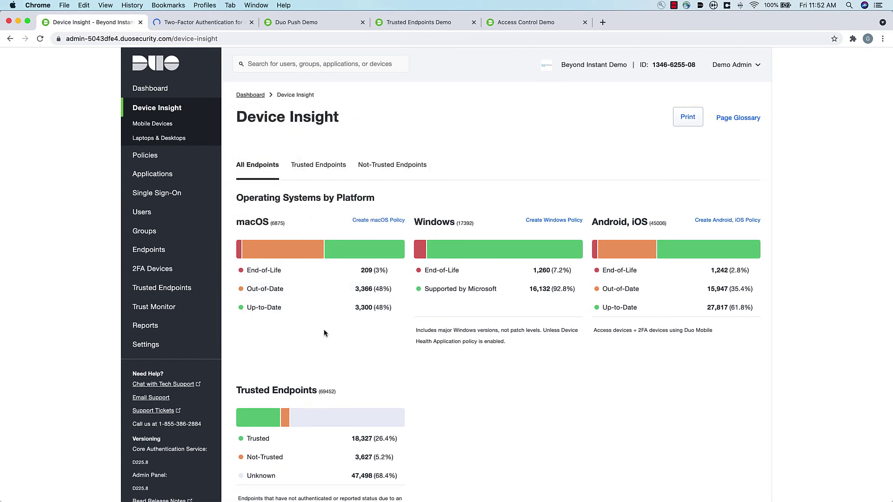
pyautogui.scroll(-3, 468, 338)
pyautogui.scroll(-10, 468, 338)
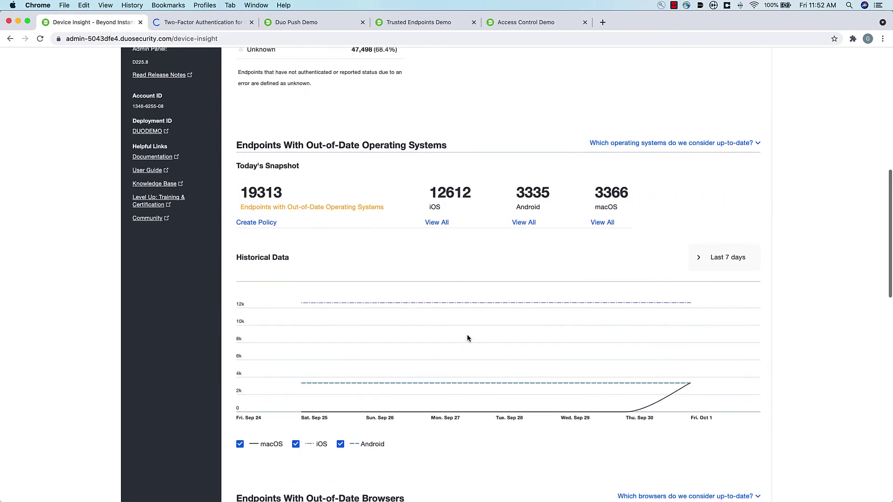
pyautogui.scroll(-4, 468, 338)
pyautogui.scroll(-5, 467, 338)
pyautogui.scroll(-5, 467, 338)
pyautogui.scroll(-1, 467, 338)
pyautogui.scroll(20, 467, 338)
pyautogui.scroll(3, 468, 338)
pyautogui.moveTo(286, 232)
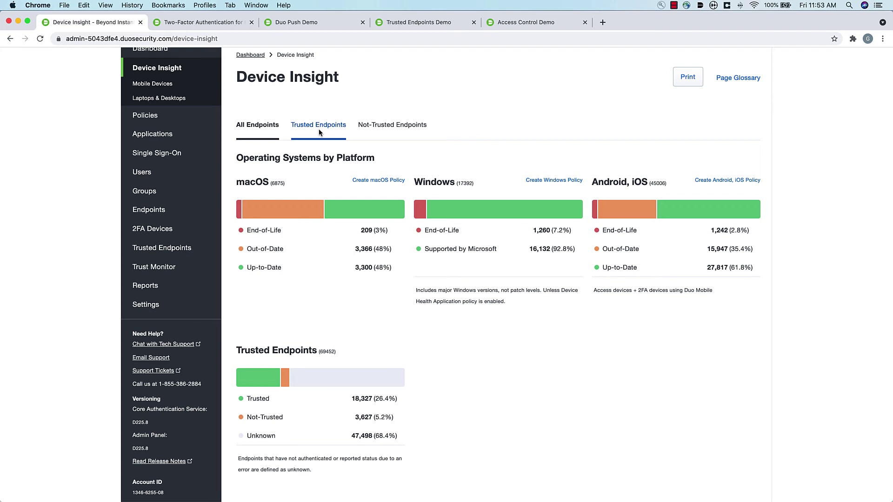
pyautogui.scroll(2, 319, 128)
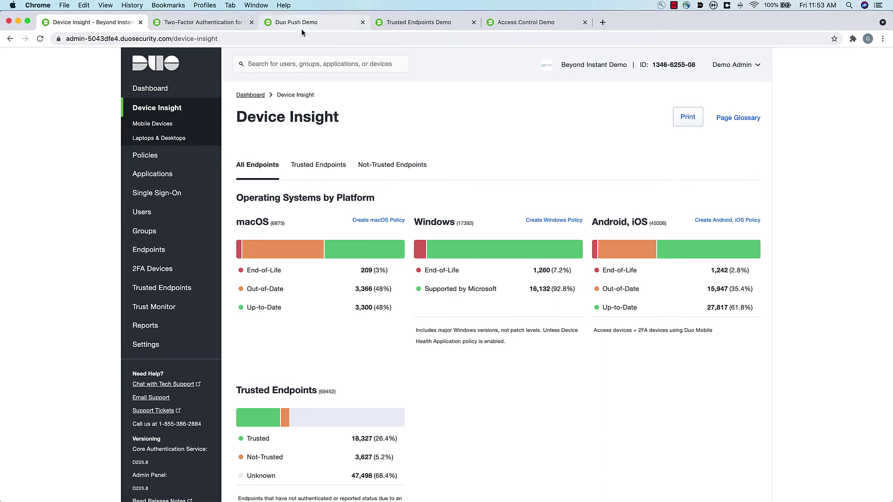
# Step: Run the Trusted Endpoints demo Outlook sign-in to reach the 'Corporate device required' block
pyautogui.click(398, 26)
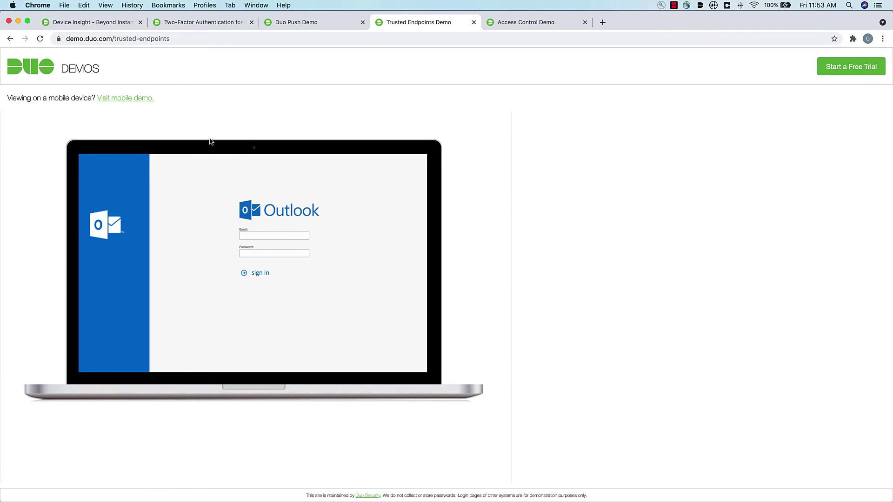
pyautogui.click(262, 241)
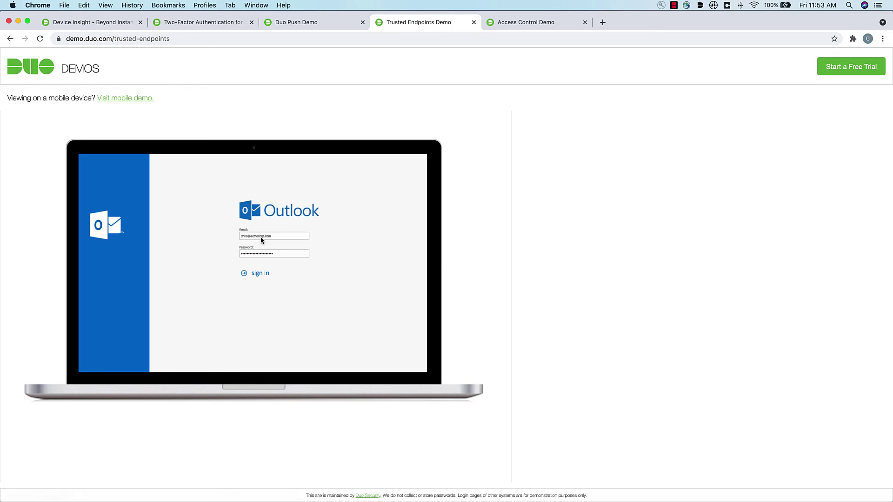
pyautogui.click(255, 275)
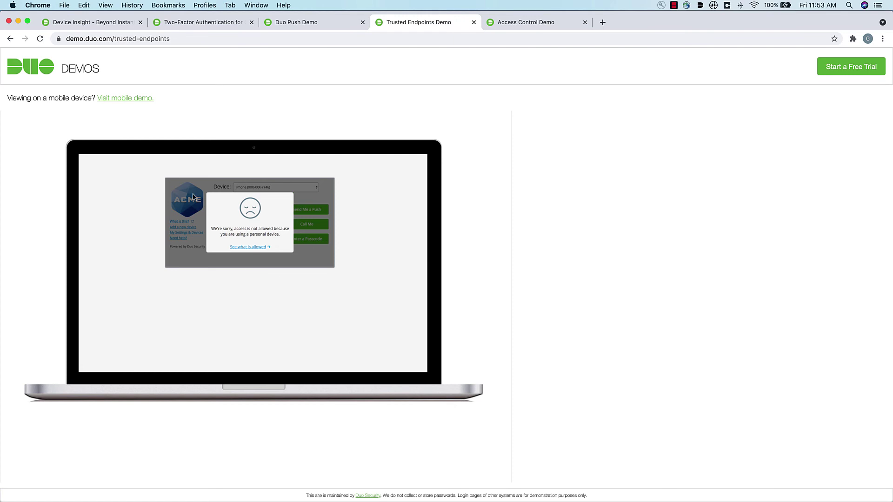
pyautogui.click(259, 249)
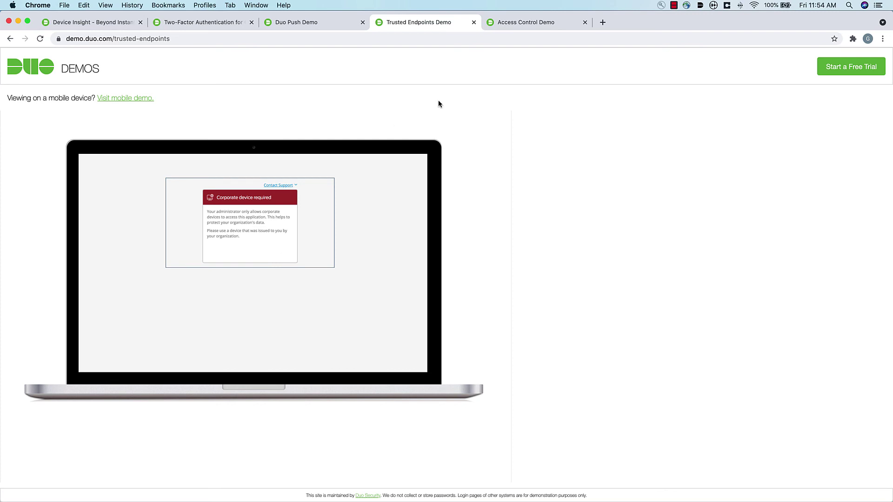
# Step: Run the Access Control demo VPN login, see the out-of-date Firefox block, and open the update instructions
pyautogui.click(507, 29)
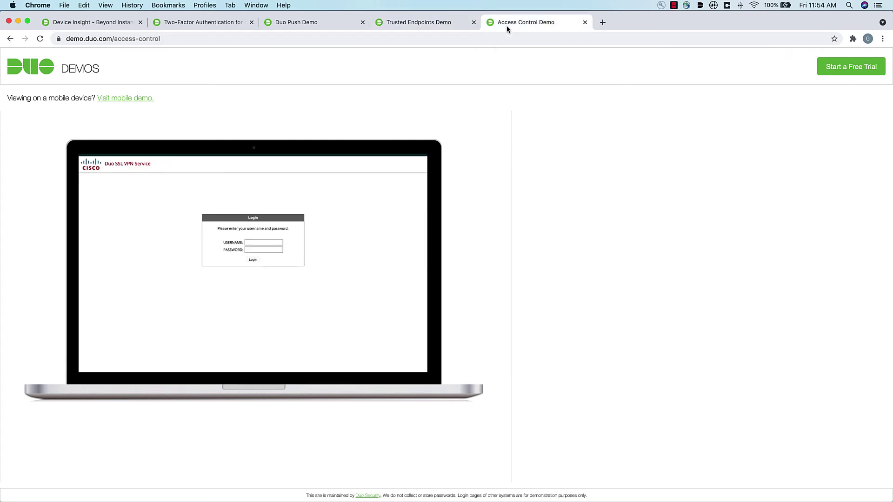
pyautogui.click(251, 244)
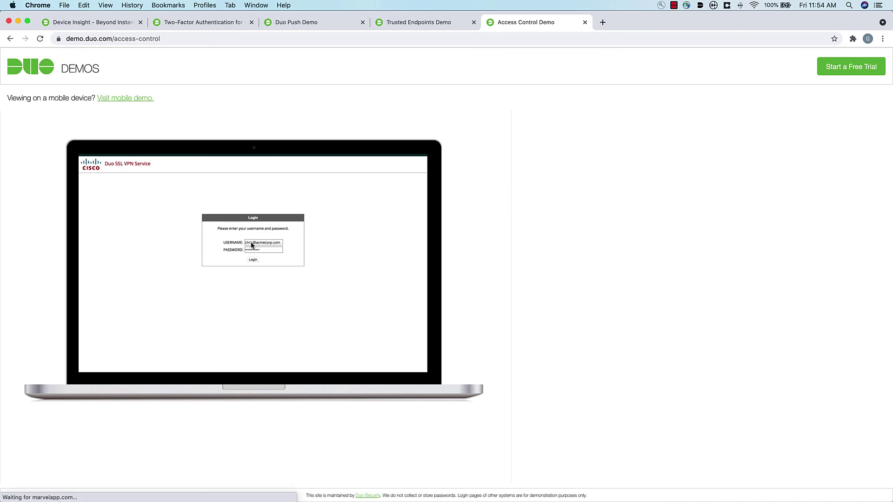
pyautogui.click(253, 261)
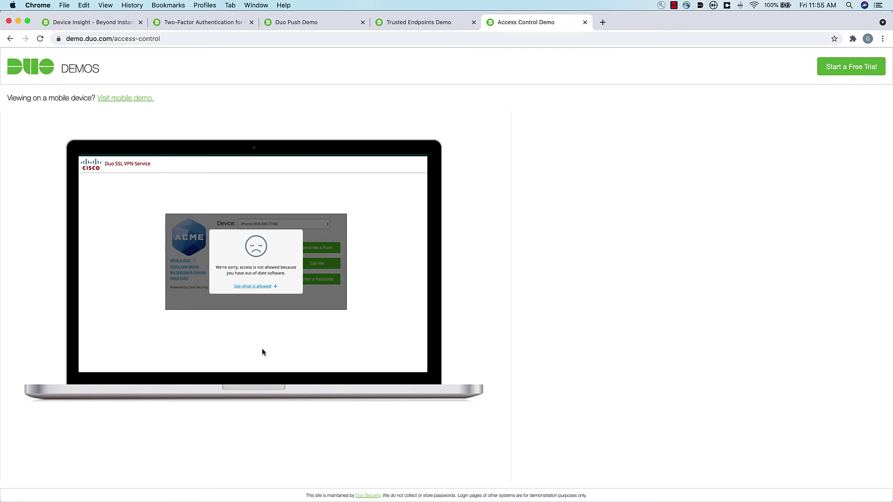
pyautogui.click(254, 287)
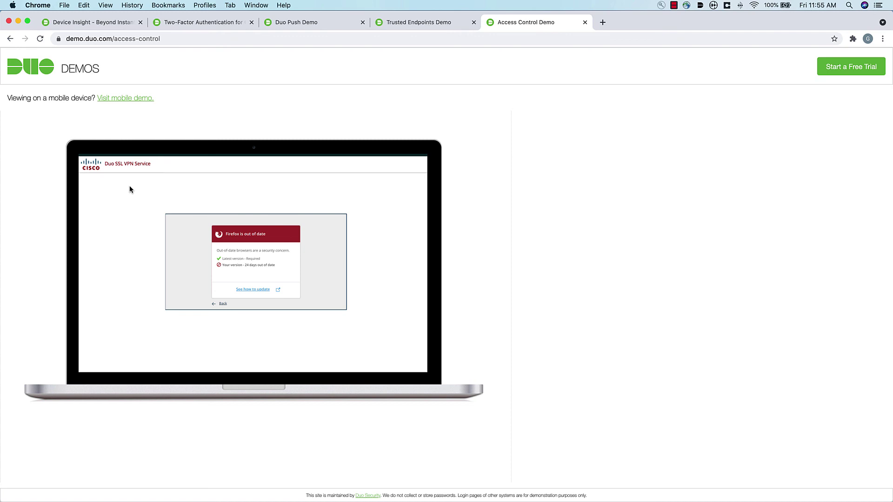
pyautogui.click(249, 290)
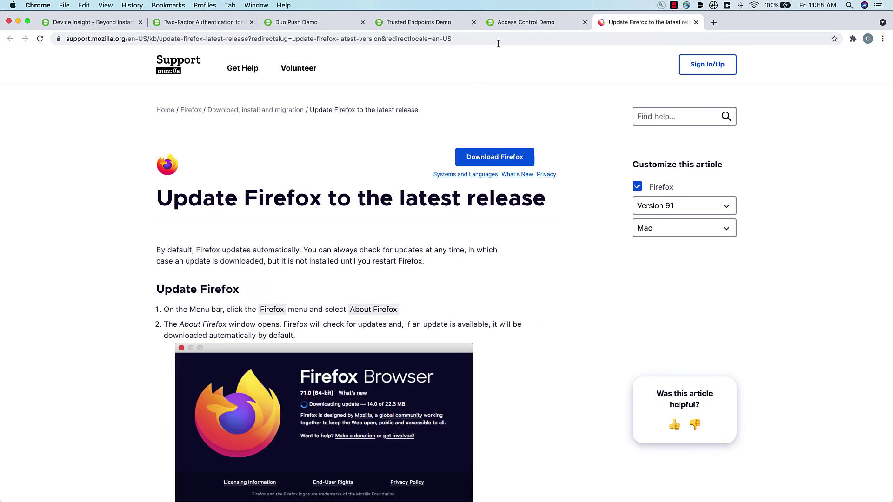
# Step: Leave the Mozilla 'Update Firefox' article and go back through the Access Control demo to the Device Insight dashboard
pyautogui.click(521, 31)
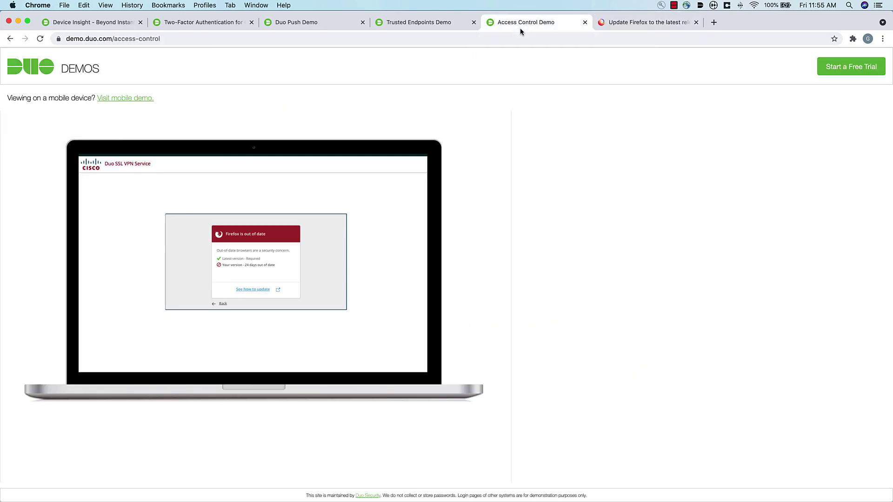
pyautogui.click(110, 30)
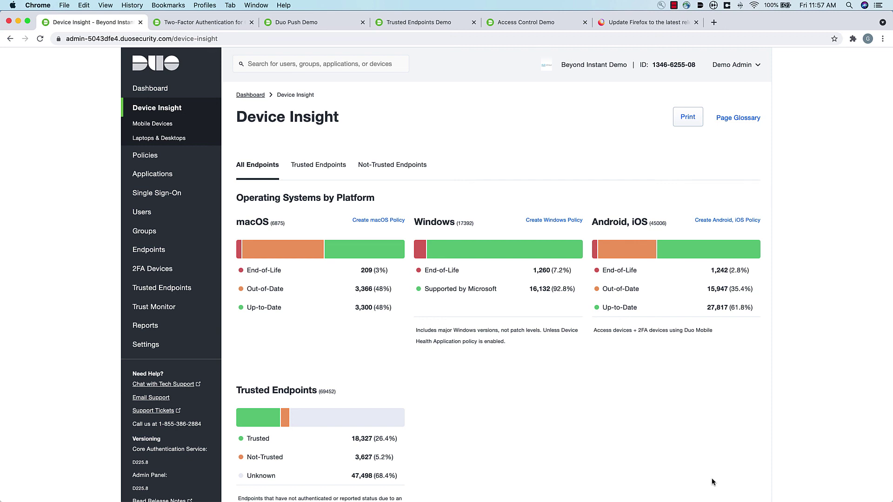
pyautogui.moveTo(818, 496)
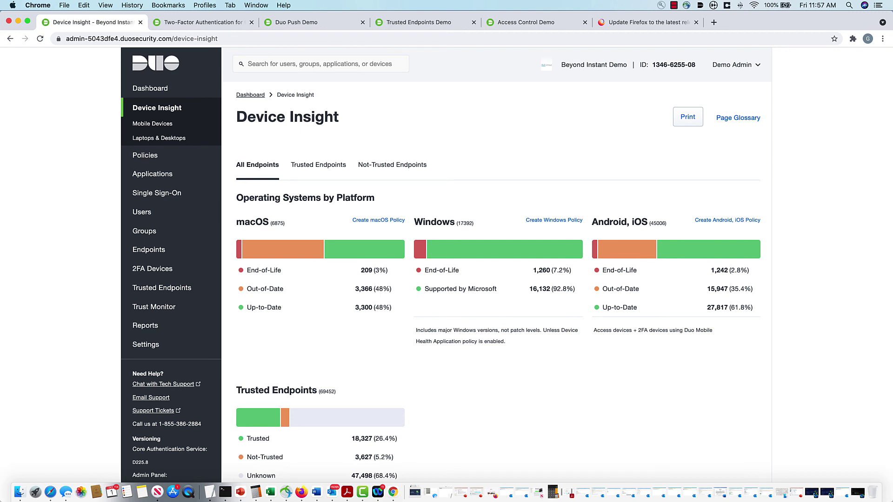
pyautogui.click(361, 492)
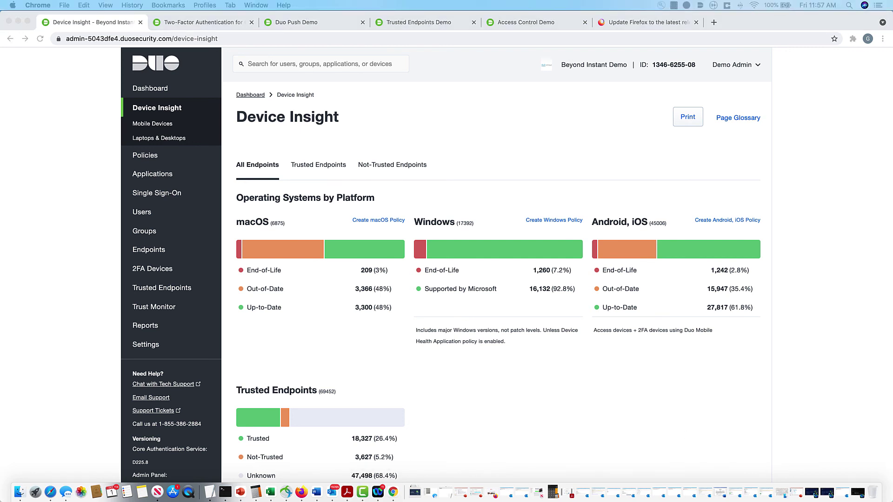